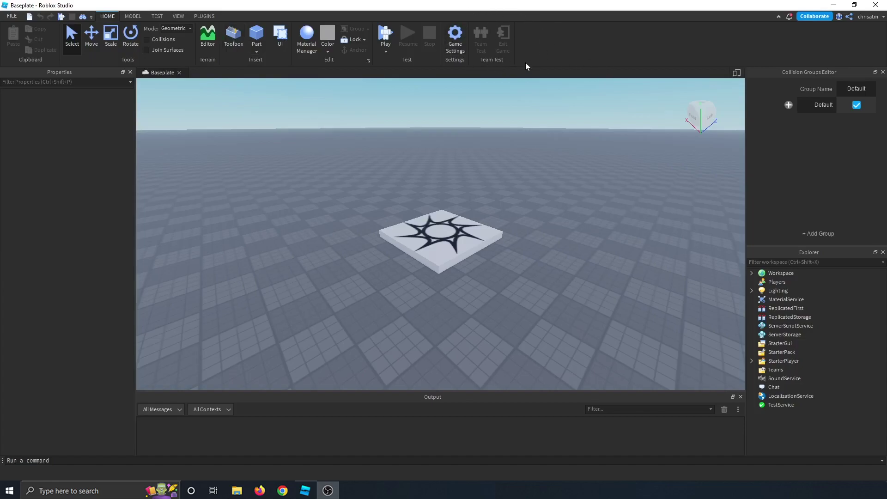
{"action": "left_click", "coordinate": [9, 16]}
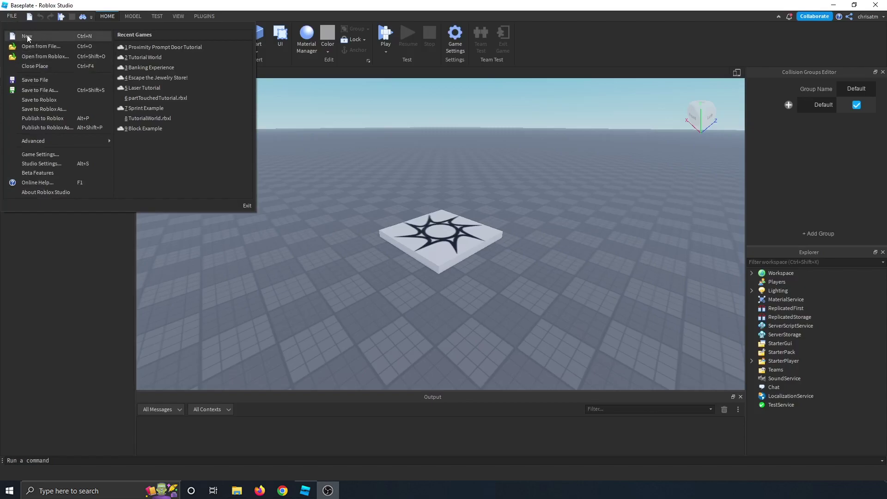
{"action": "left_click", "coordinate": [9, 17]}
{"action": "left_click", "coordinate": [10, 17]}
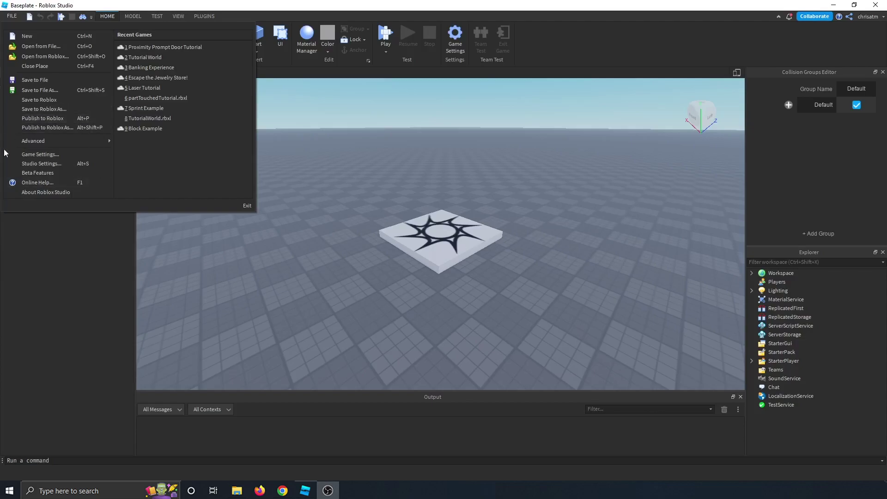
{"action": "left_click", "coordinate": [41, 152]}
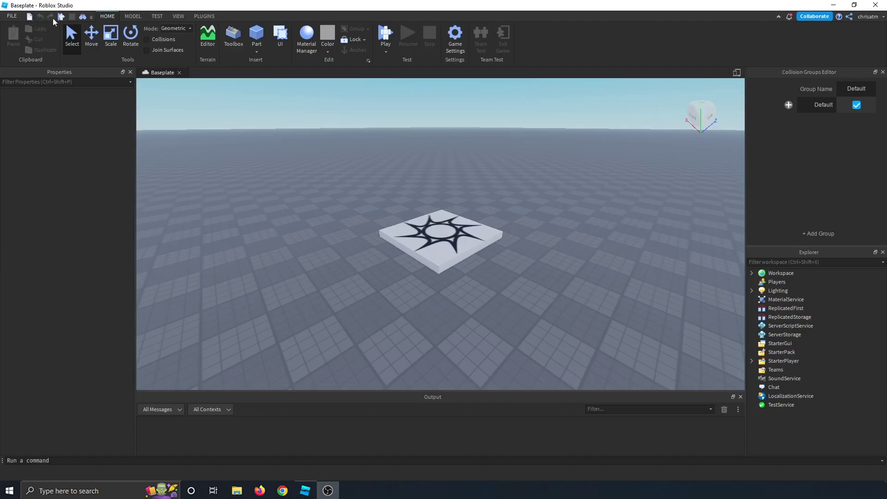
- Insert a block part and move it off the spawn location onto the baseplate at about 3.5, 0.5, -17.75
{"action": "left_click", "coordinate": [258, 36]}
{"action": "left_click_drag", "start_coordinate": [442, 231], "coordinate": [283, 295]}
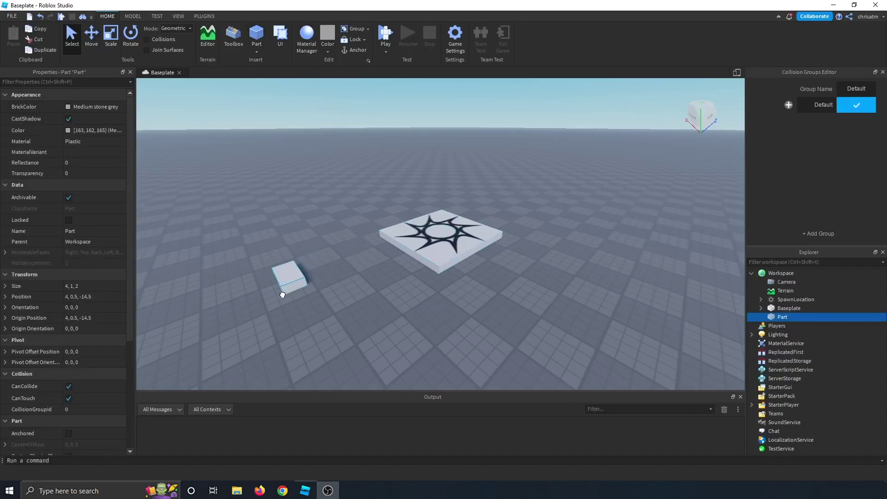
- Undo the part's move and insertion, redo both actions, and undo them again
{"action": "left_click", "coordinate": [41, 18]}
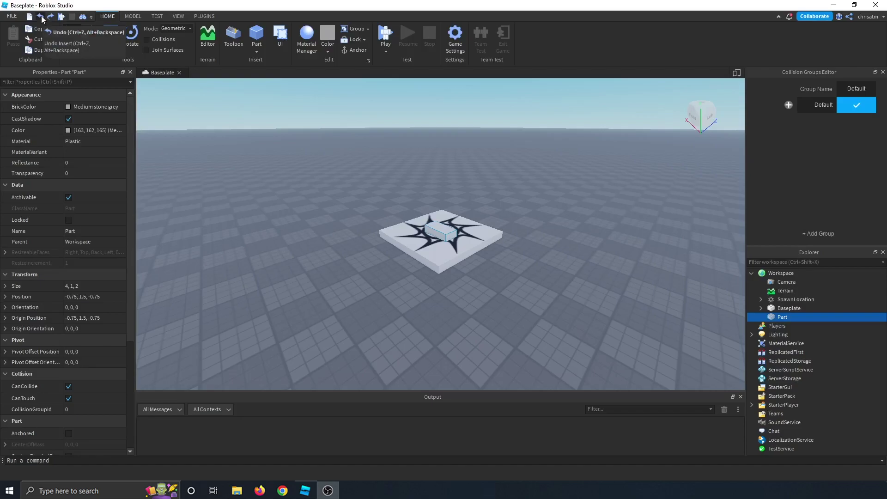
{"action": "left_click", "coordinate": [41, 17]}
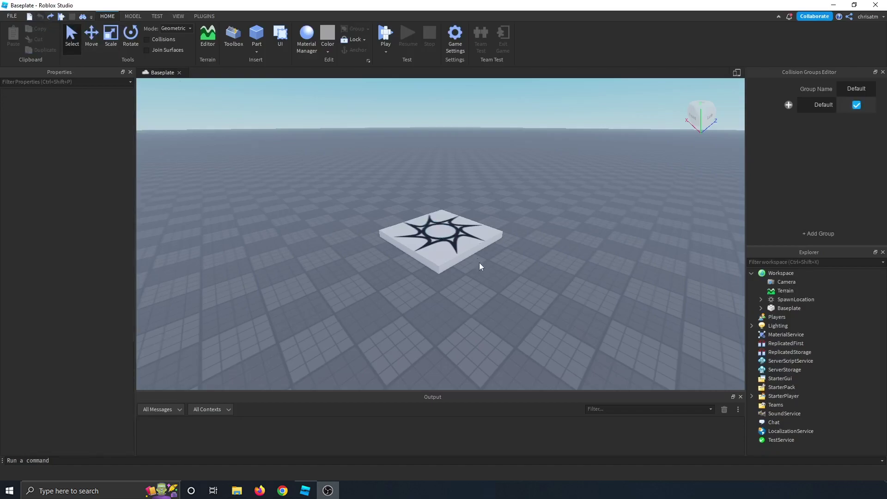
{"action": "left_click", "coordinate": [51, 19]}
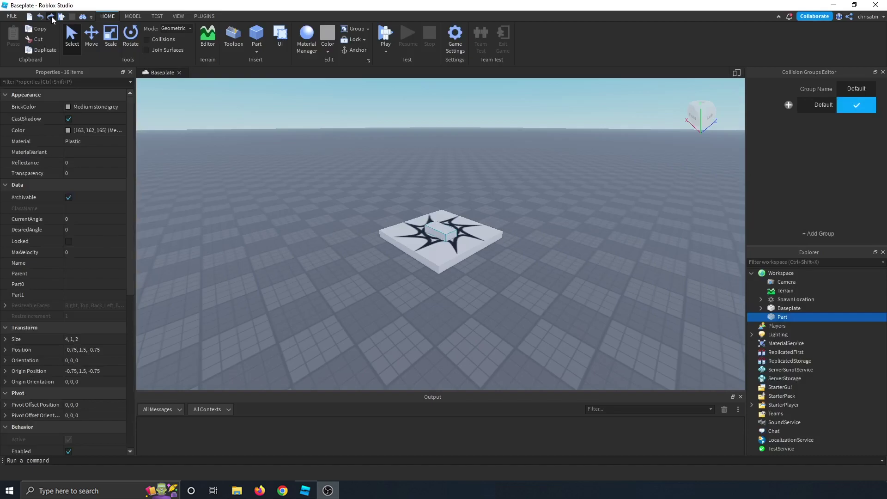
{"action": "left_click", "coordinate": [52, 19]}
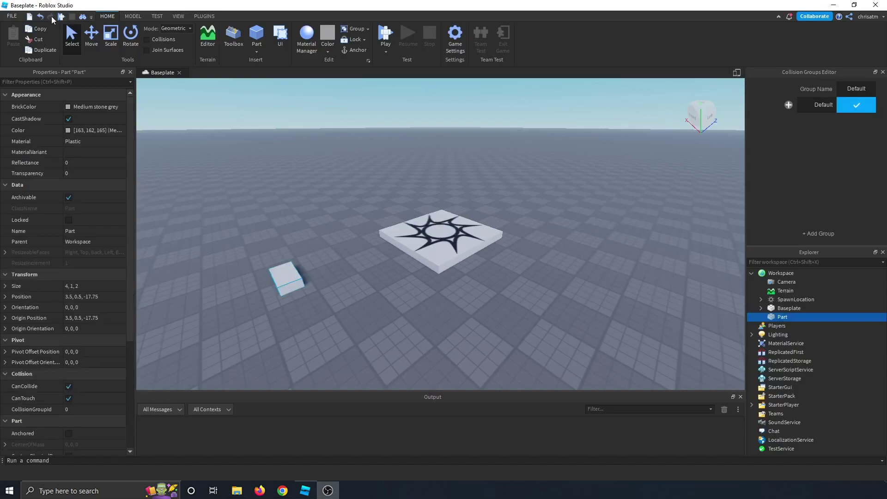
{"action": "left_click", "coordinate": [40, 17]}
{"action": "left_click", "coordinate": [41, 16]}
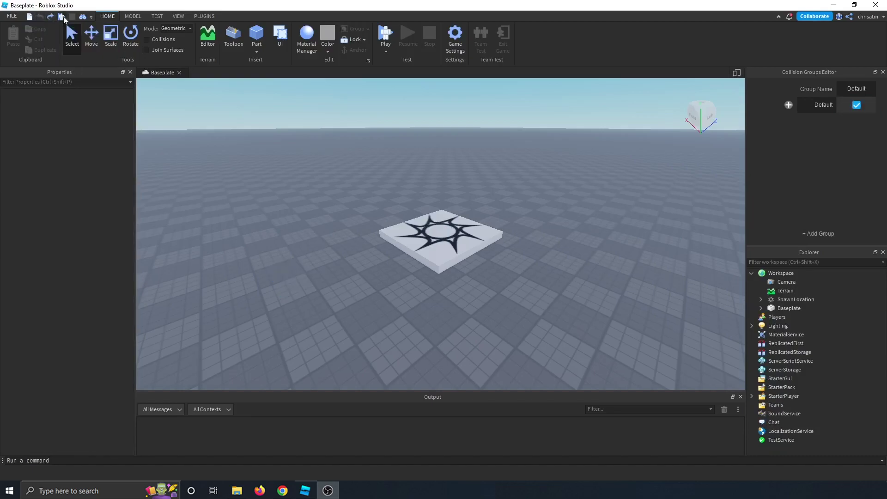
- Playtest the place, walking the character around the spawn location and turning the camera, and stop the test
{"action": "left_click", "coordinate": [62, 17]}
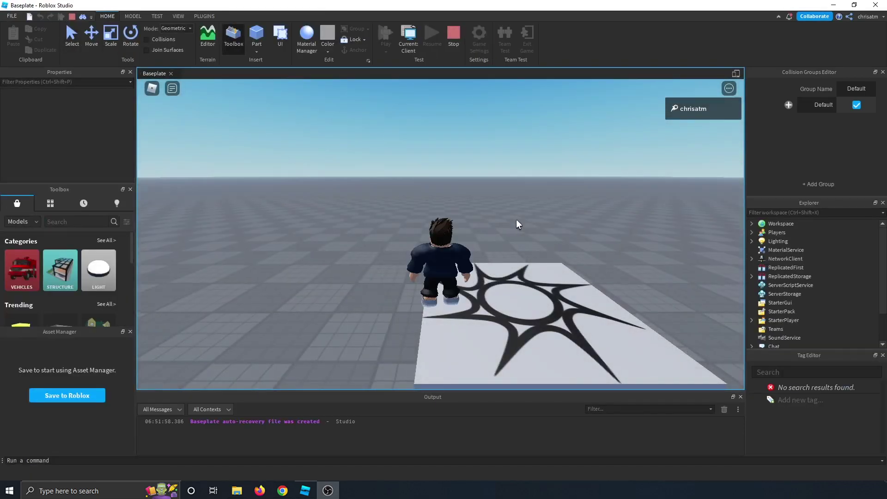
{"action": "right_click_drag", "start_coordinate": [517, 220], "coordinate": [516, 220]}
{"action": "key", "text": "s"}
{"action": "key", "text": "w"}
{"action": "key", "text": "a"}
{"action": "key", "text": "s"}
{"action": "key", "text": "d"}
{"action": "key", "text": "s"}
{"action": "scroll", "coordinate": [517, 220], "scroll_direction": "up", "scroll_amount": 2}
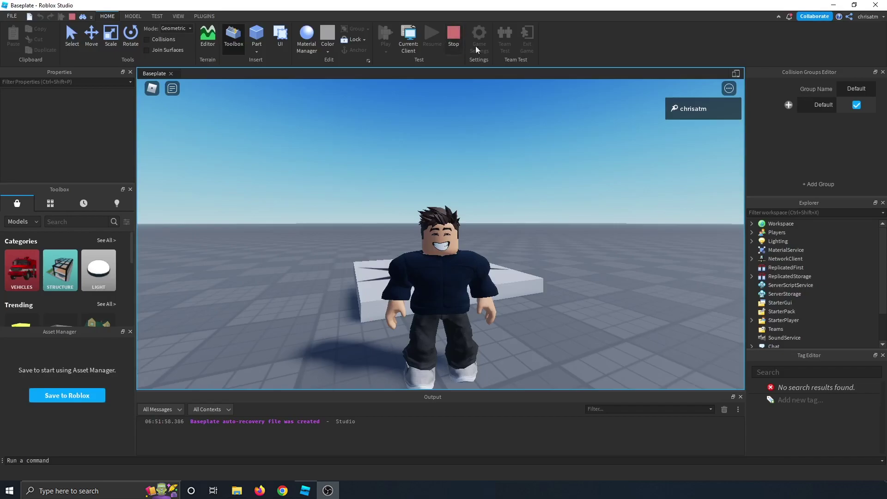
{"action": "left_click", "coordinate": [73, 18]}
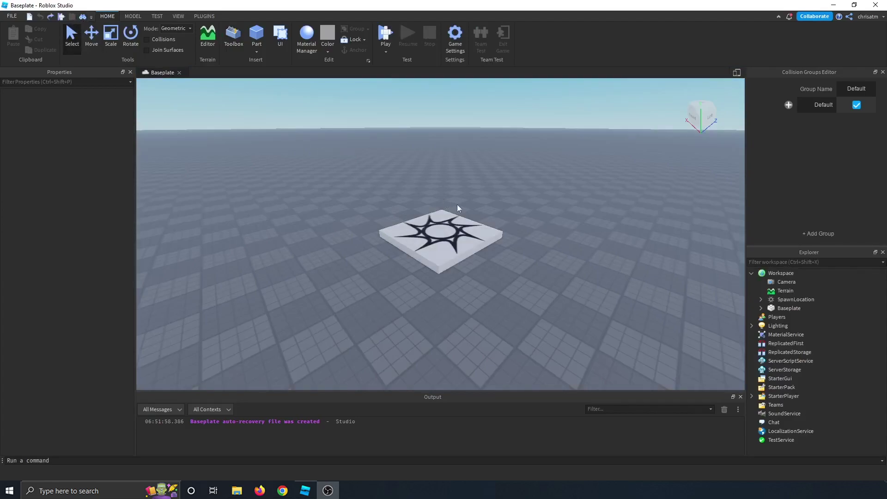
- Add a script named test to ServerScriptService
{"action": "right_click_drag", "start_coordinate": [548, 222], "coordinate": [547, 223]}
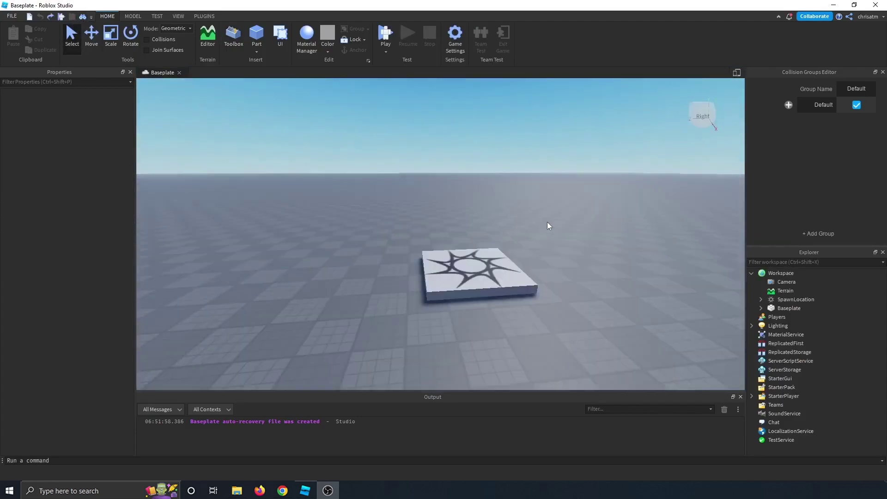
{"action": "key", "text": "ctrl+y"}
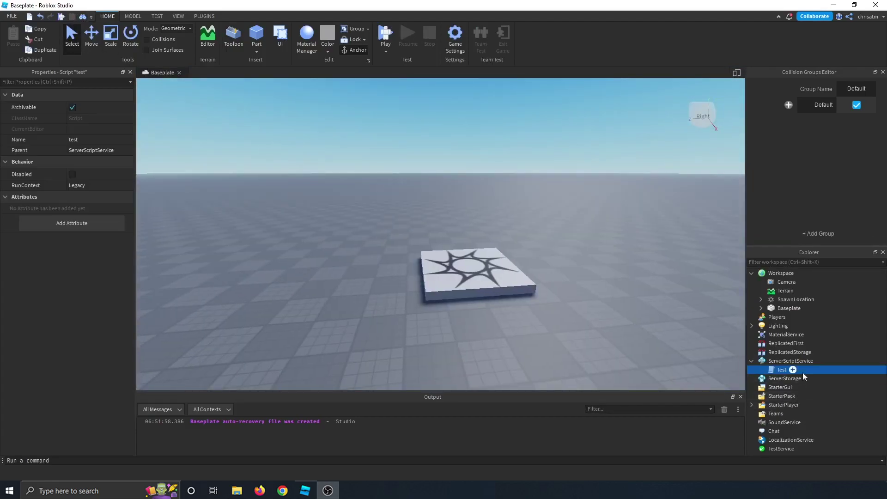
{"action": "left_click", "coordinate": [779, 361]}
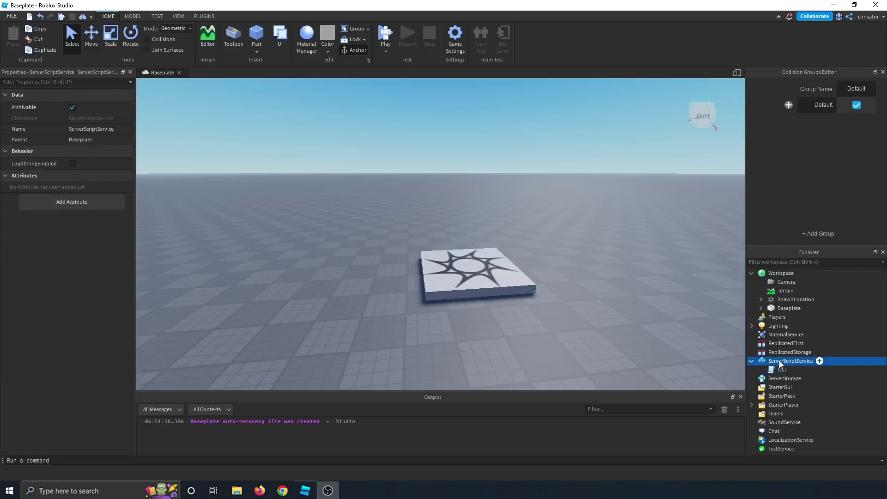
- Search for test with Quick Open and go to the test script in ServerScriptService
{"action": "left_click", "coordinate": [84, 18]}
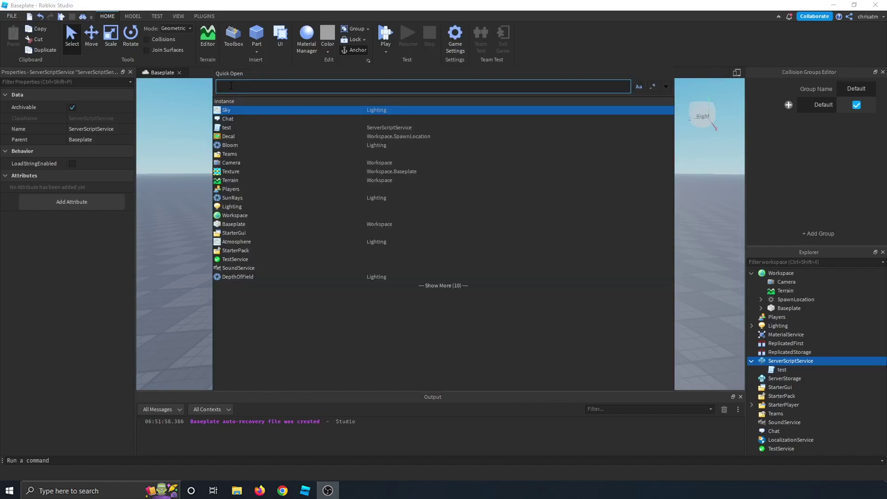
{"action": "type", "text": "test"}
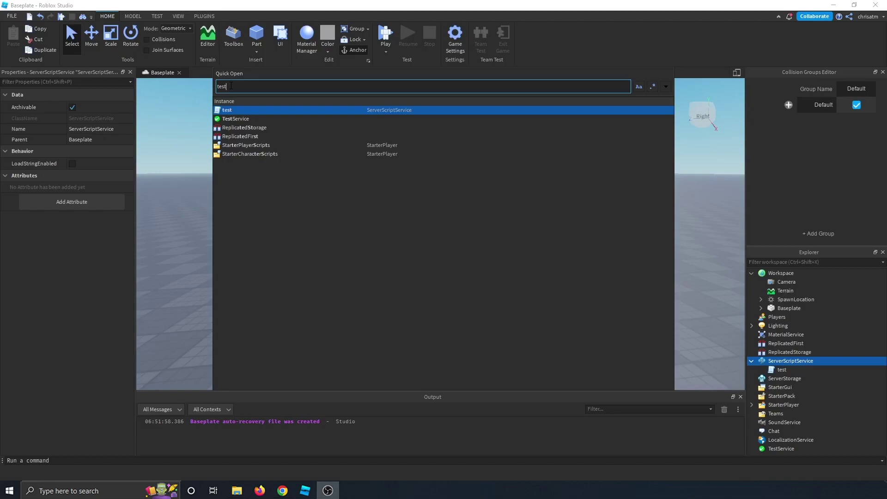
{"action": "key", "text": "Return"}
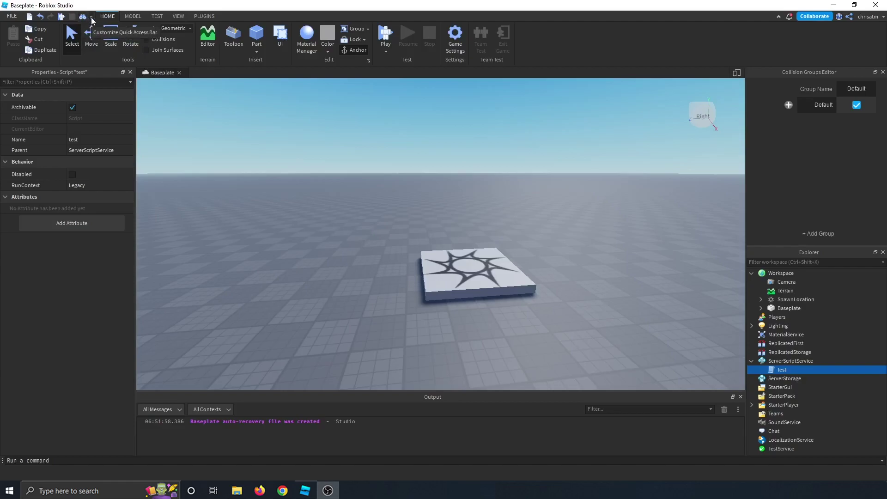
{"action": "left_click", "coordinate": [92, 18]}
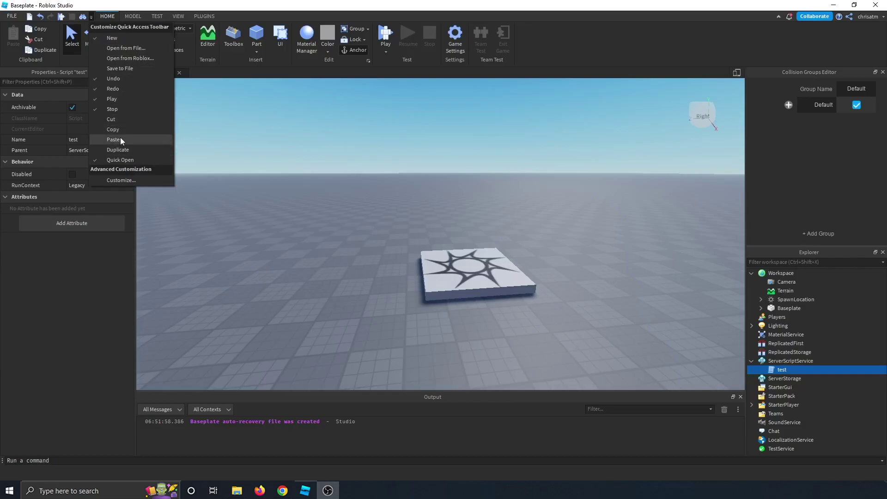
{"action": "left_click", "coordinate": [91, 19]}
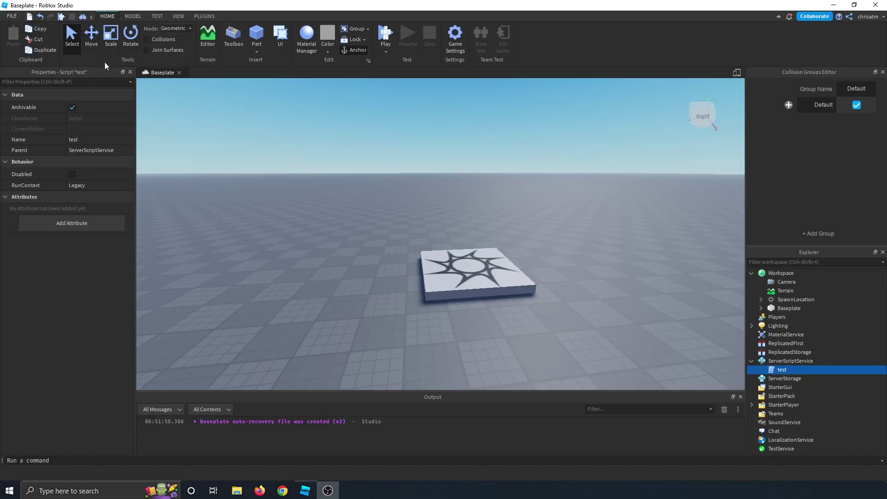
- Insert a new Part object into Workspace
{"action": "left_click", "coordinate": [785, 273]}
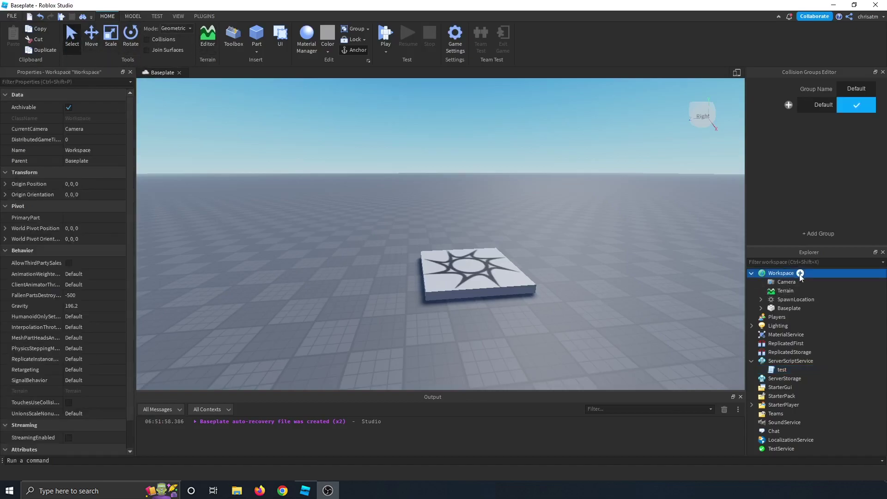
{"action": "left_click", "coordinate": [799, 273]}
{"action": "type", "text": "part"}
{"action": "key", "text": "Return"}
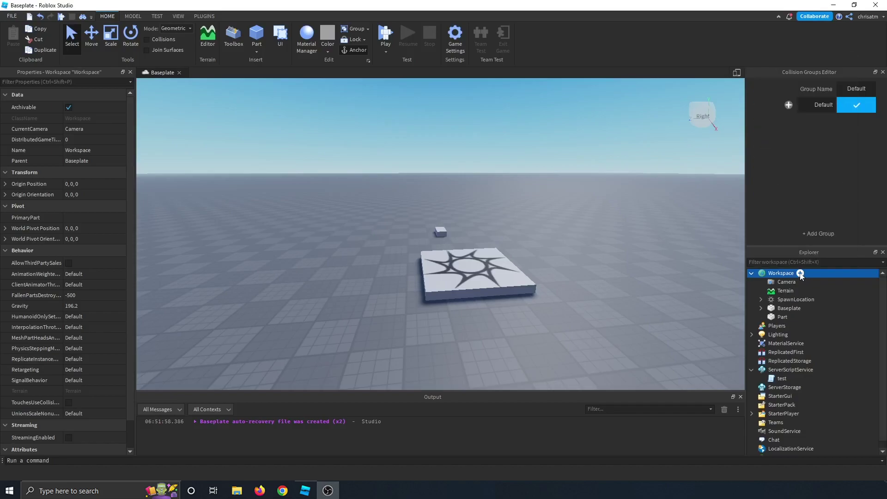
- Move the new part along all three axes to about -18.75, 2.5, 3, floating above the baseplate
{"action": "scroll", "coordinate": [527, 219], "scroll_direction": "up", "scroll_amount": 5}
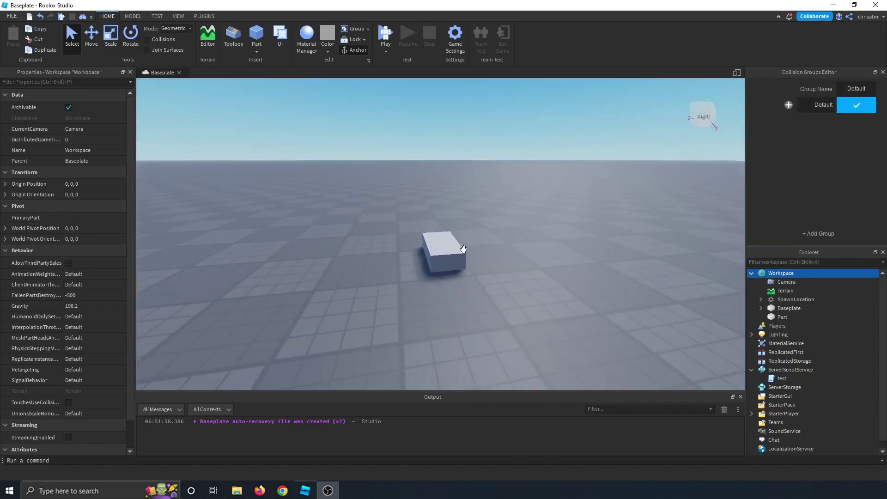
{"action": "left_click", "coordinate": [461, 250]}
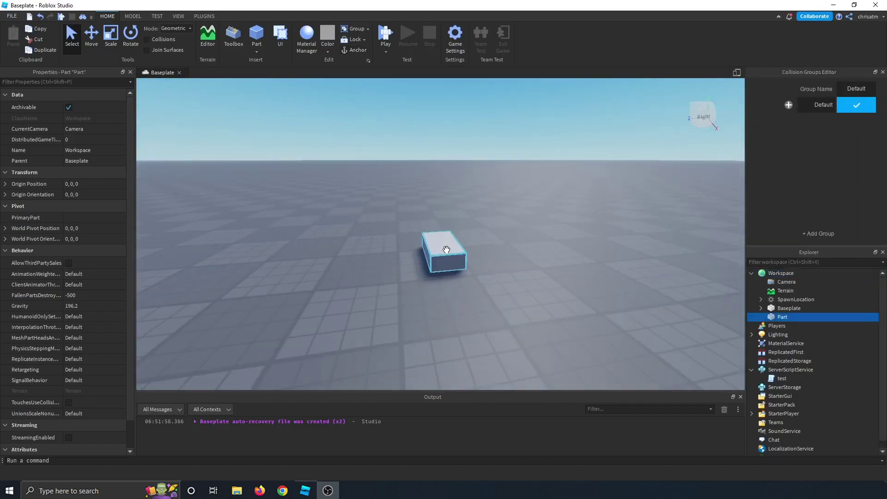
{"action": "left_click", "coordinate": [92, 37]}
{"action": "left_click_drag", "start_coordinate": [492, 245], "coordinate": [558, 245]}
{"action": "left_click_drag", "start_coordinate": [508, 204], "coordinate": [511, 174]}
{"action": "left_click_drag", "start_coordinate": [442, 217], "coordinate": [347, 221]}
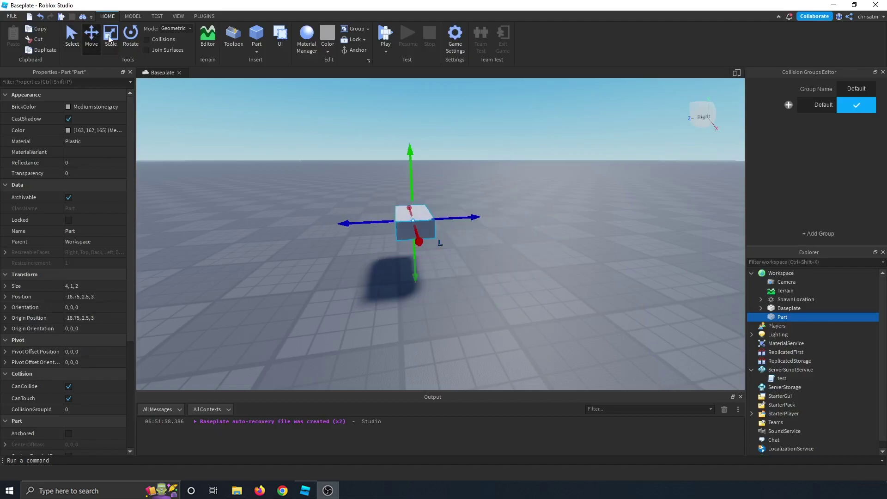
- Scale the part up in all three dimensions to about 6.25 by 3.75 by 9.75
{"action": "key", "text": "ctrl+3"}
{"action": "right_click_drag", "start_coordinate": [561, 219], "coordinate": [561, 220]}
{"action": "left_click_drag", "start_coordinate": [439, 228], "coordinate": [560, 214]}
{"action": "left_click_drag", "start_coordinate": [476, 200], "coordinate": [470, 149]}
{"action": "left_click_drag", "start_coordinate": [503, 230], "coordinate": [535, 261]}
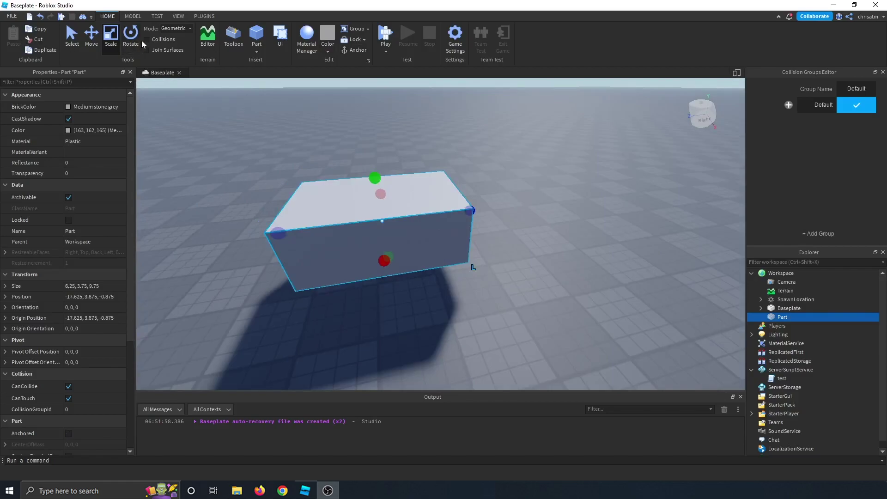
- Try rotating the enlarged part about several of its axes with the Rotate tool
{"action": "left_click", "coordinate": [139, 43]}
{"action": "right_click_drag", "start_coordinate": [460, 179], "coordinate": [461, 179]}
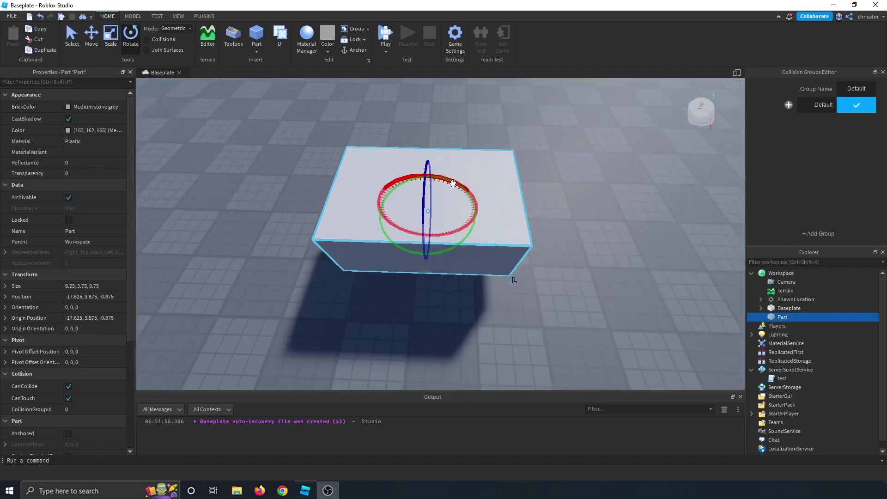
{"action": "right_click_drag", "start_coordinate": [514, 194], "coordinate": [514, 194]}
{"action": "mouse_move", "coordinate": [397, 189]}
{"action": "left_mouse_down"}
{"action": "mouse_move", "coordinate": [418, 206]}
{"action": "mouse_move", "coordinate": [406, 264]}
{"action": "mouse_move", "coordinate": [354, 238]}
{"action": "mouse_move", "coordinate": [366, 262]}
{"action": "mouse_move", "coordinate": [399, 189]}
{"action": "left_mouse_up"}
{"action": "right_click_drag", "start_coordinate": [567, 240], "coordinate": [567, 240]}
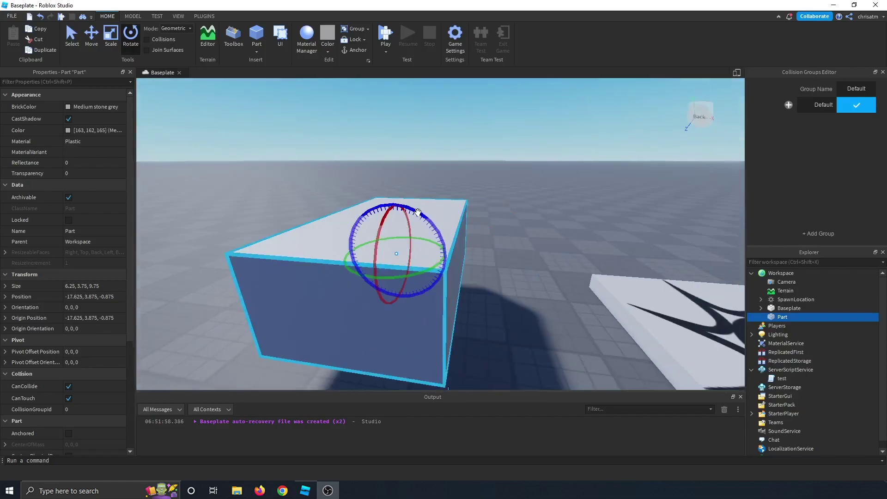
{"action": "mouse_move", "coordinate": [417, 212]}
{"action": "left_mouse_down"}
{"action": "mouse_move", "coordinate": [434, 237]}
{"action": "mouse_move", "coordinate": [378, 280]}
{"action": "mouse_move", "coordinate": [392, 283]}
{"action": "mouse_move", "coordinate": [431, 213]}
{"action": "left_mouse_up"}
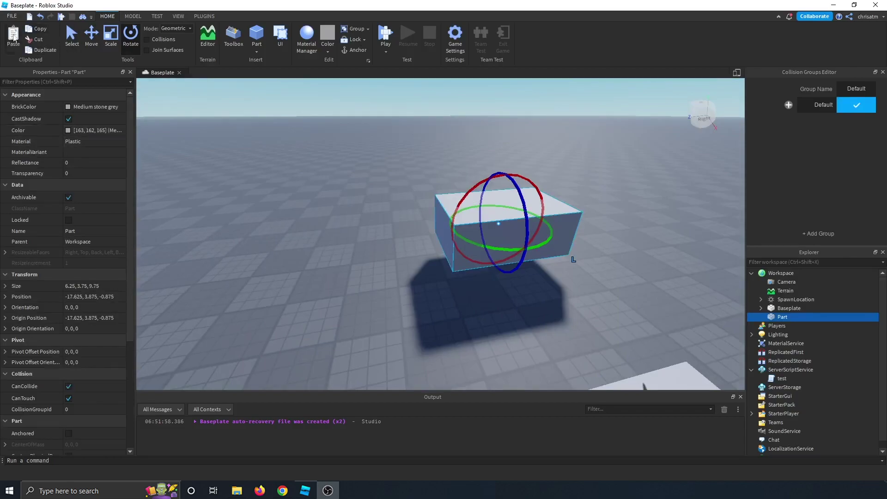
- Paste a copy of the enlarged part and move the copy along the Z axis to about 12.375
{"action": "left_click", "coordinate": [12, 39]}
{"action": "left_click", "coordinate": [92, 36]}
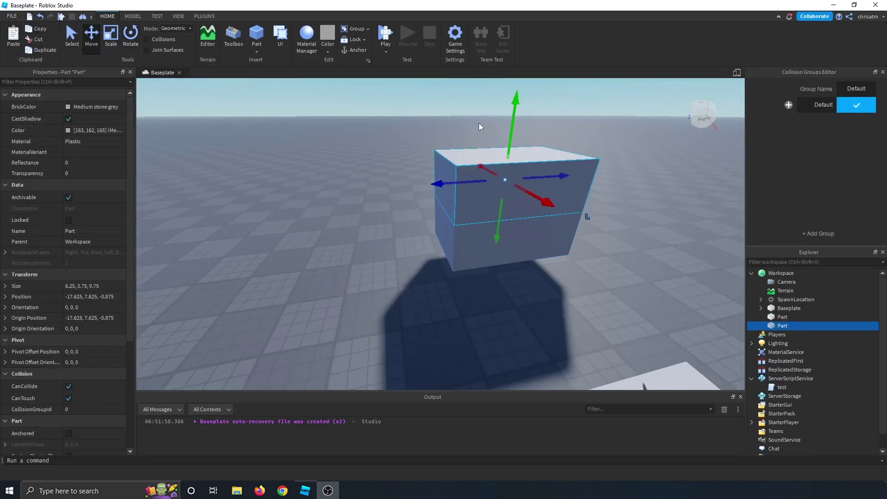
{"action": "left_click_drag", "start_coordinate": [442, 183], "coordinate": [234, 174]}
{"action": "scroll", "coordinate": [581, 261], "scroll_direction": "down", "scroll_amount": 2}
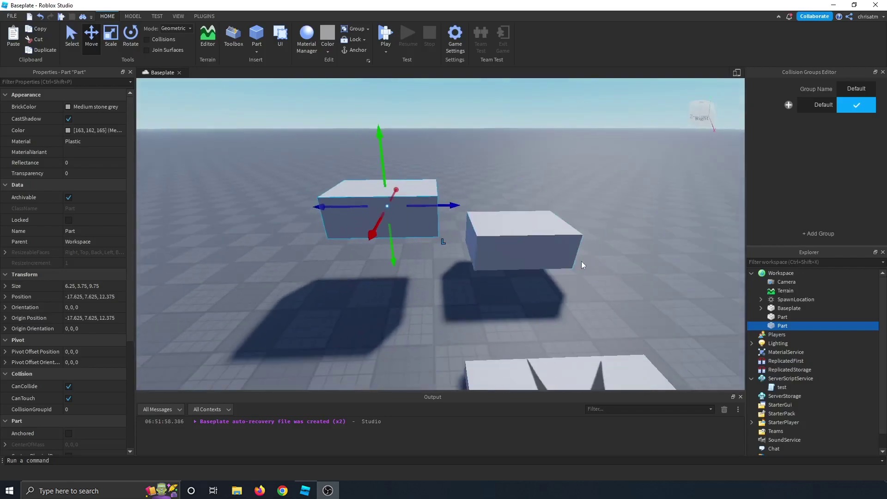
- Cut and paste the copied part, placing it beside the original at about -17.625, 4.375, 11.375
{"action": "left_click", "coordinate": [38, 39]}
{"action": "left_click", "coordinate": [13, 40]}
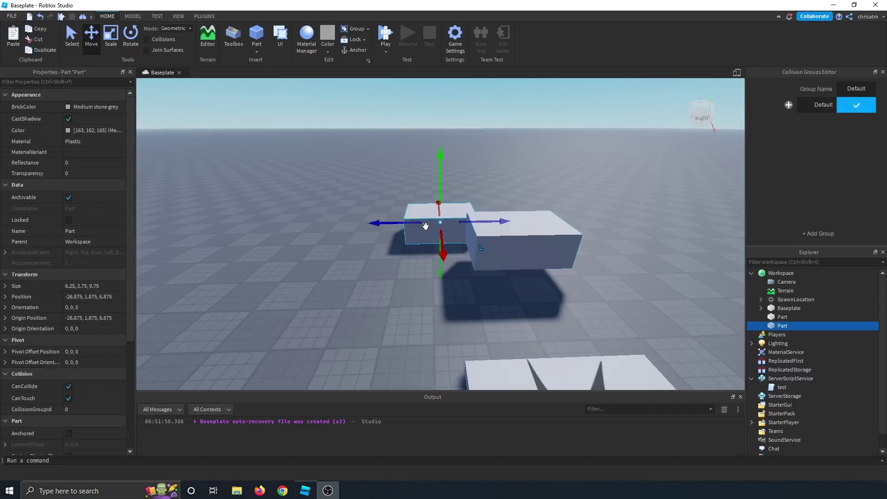
{"action": "left_click_drag", "start_coordinate": [426, 226], "coordinate": [351, 283]}
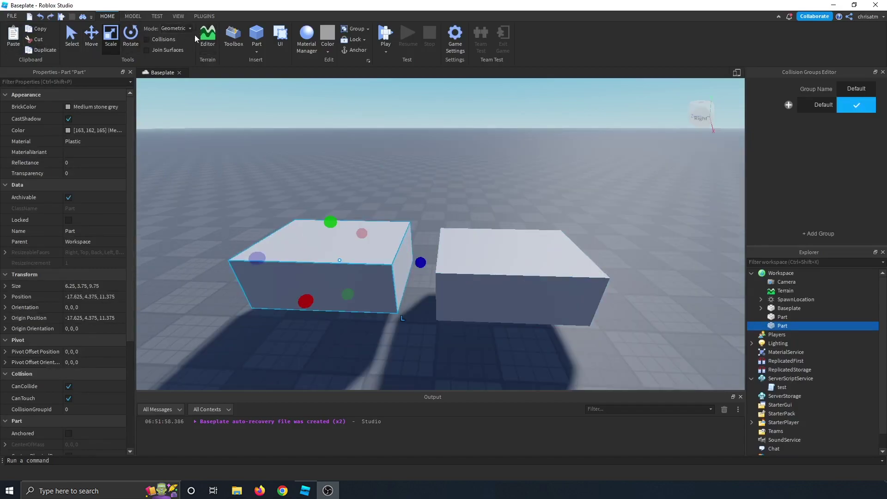
- Enable Collisions and move the copied part along the Z axis to about 8.874, against the original part
{"action": "left_click", "coordinate": [92, 35]}
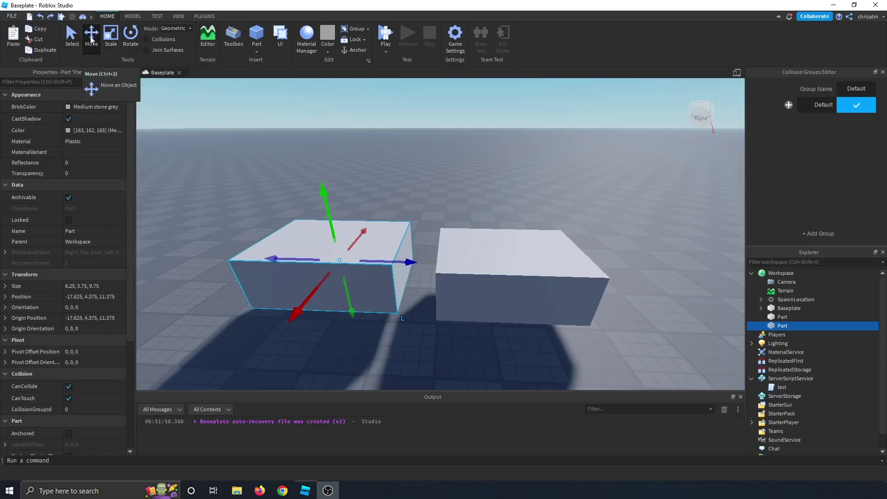
{"action": "left_click", "coordinate": [146, 40]}
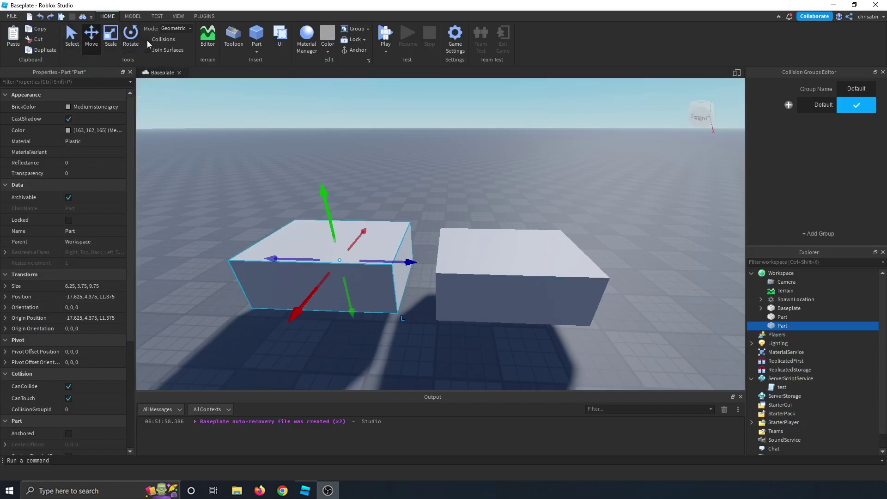
{"action": "left_click_drag", "start_coordinate": [411, 263], "coordinate": [549, 263]}
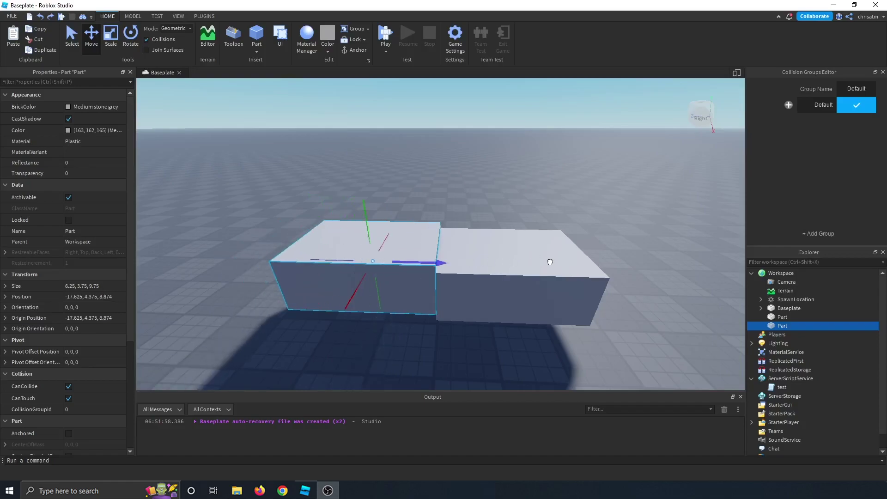
{"action": "right_click_drag", "start_coordinate": [483, 328], "coordinate": [483, 329]}
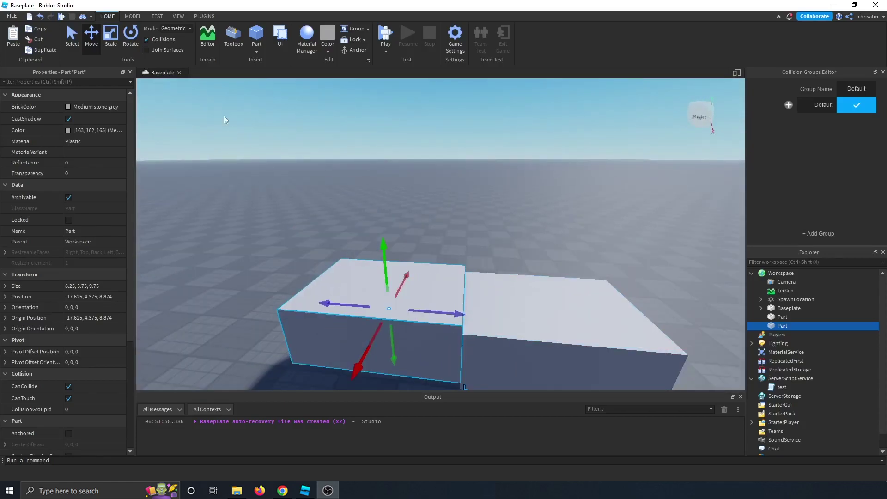
- Disable Collisions and move the copied part along the Z axis through the original part
{"action": "left_click", "coordinate": [146, 40]}
{"action": "left_click_drag", "start_coordinate": [444, 313], "coordinate": [610, 321]}
{"action": "right_click_drag", "start_coordinate": [662, 298], "coordinate": [663, 293]}
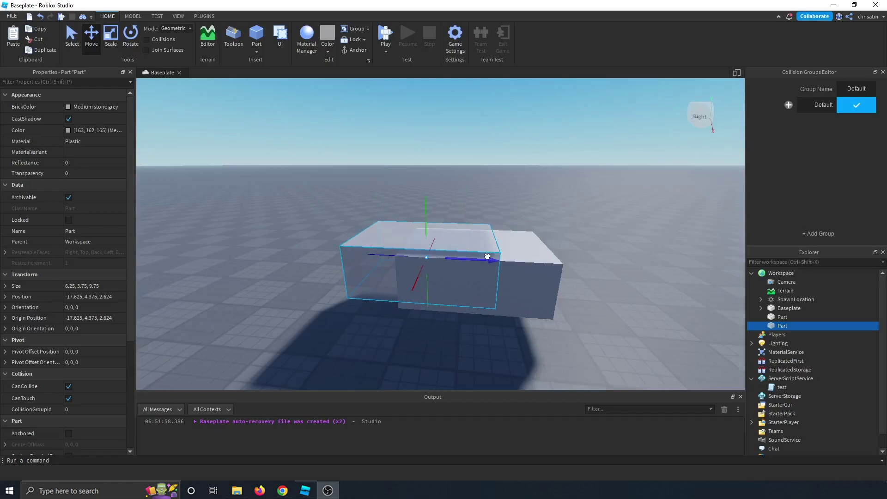
{"action": "left_click_drag", "start_coordinate": [487, 257], "coordinate": [550, 263]}
- With Join Surfaces enabled, move the copied part flush against the original's side and select the resulting Weld in the part
{"action": "left_click_drag", "start_coordinate": [333, 223], "coordinate": [434, 224]}
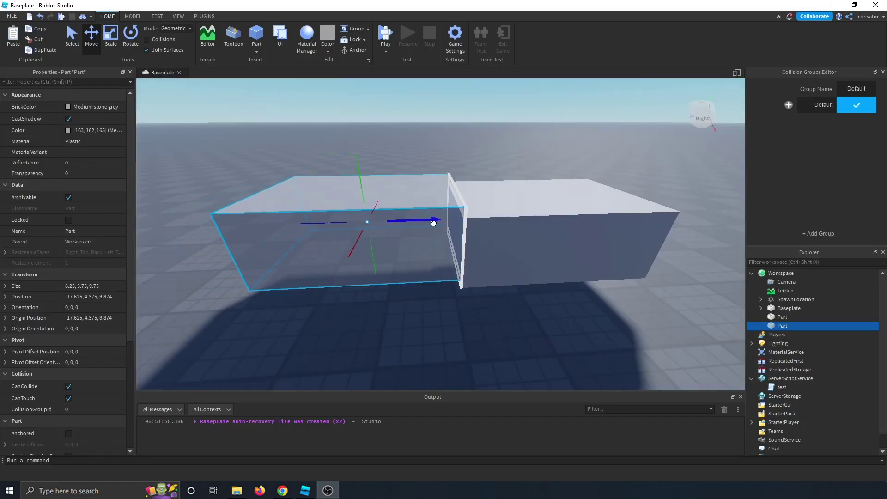
{"action": "left_click_drag", "start_coordinate": [434, 224], "coordinate": [434, 224]}
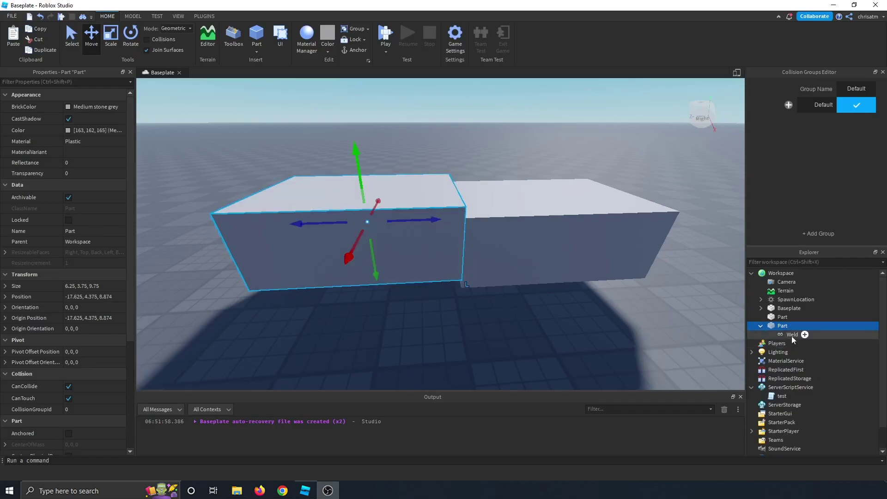
{"action": "left_click", "coordinate": [792, 337]}
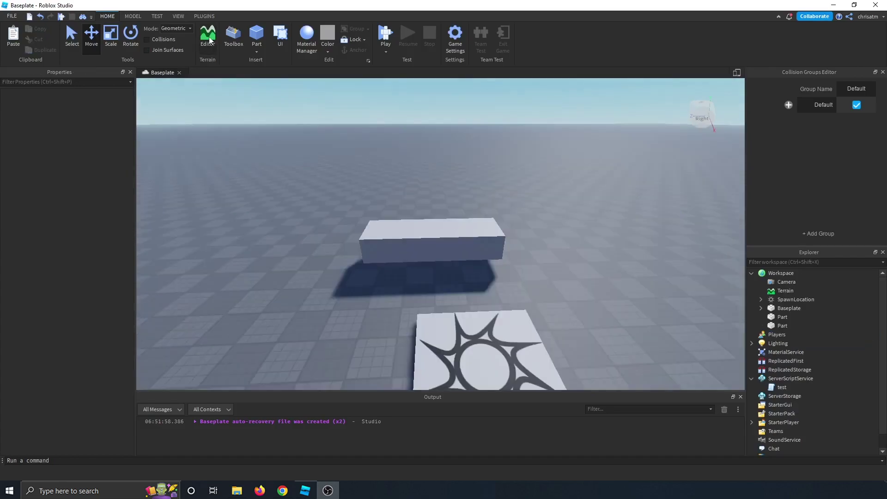
- Open the Terrain Editor and the Toolbox
{"action": "left_click", "coordinate": [208, 36]}
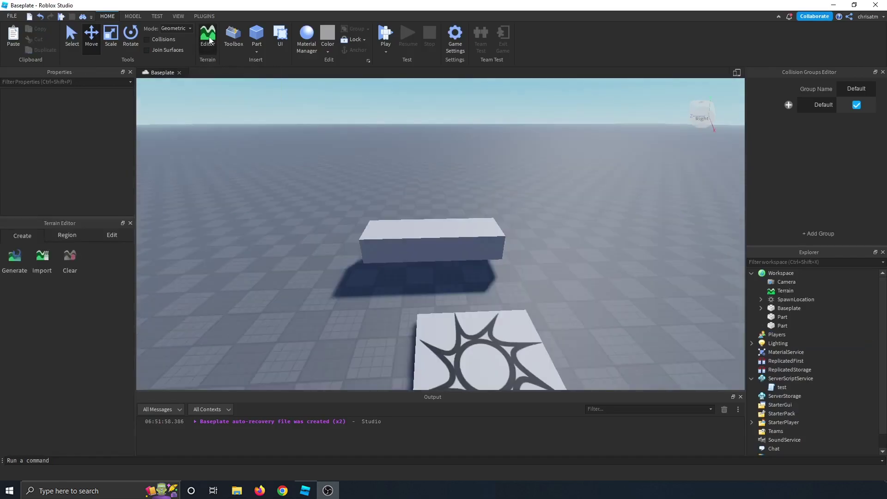
{"action": "right_click_drag", "start_coordinate": [609, 240], "coordinate": [608, 243]}
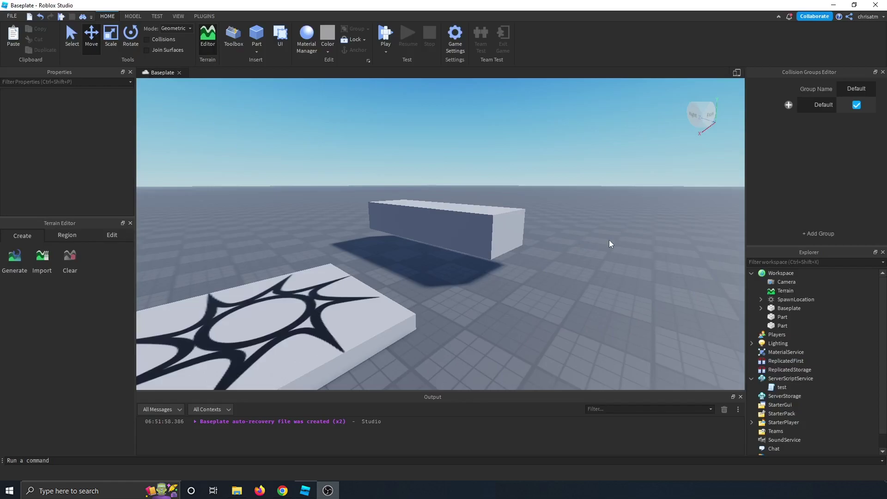
{"action": "left_click", "coordinate": [231, 43]}
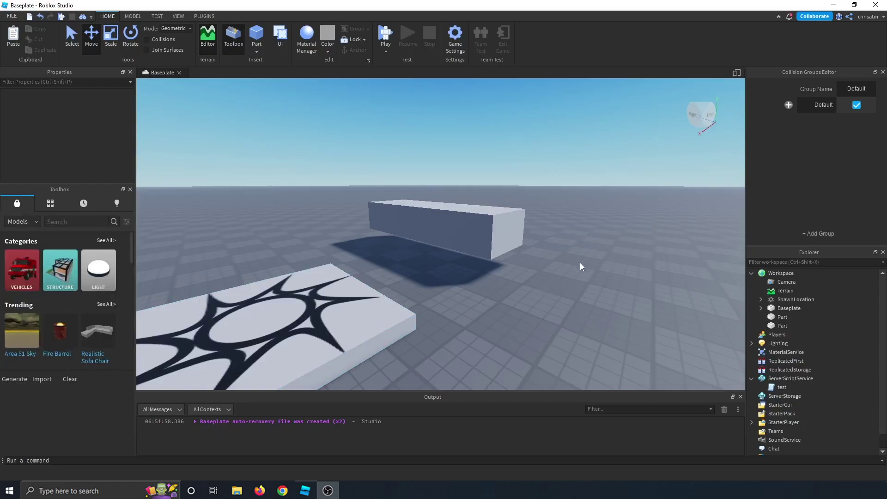
{"action": "right_click_drag", "start_coordinate": [581, 262], "coordinate": [581, 260]}
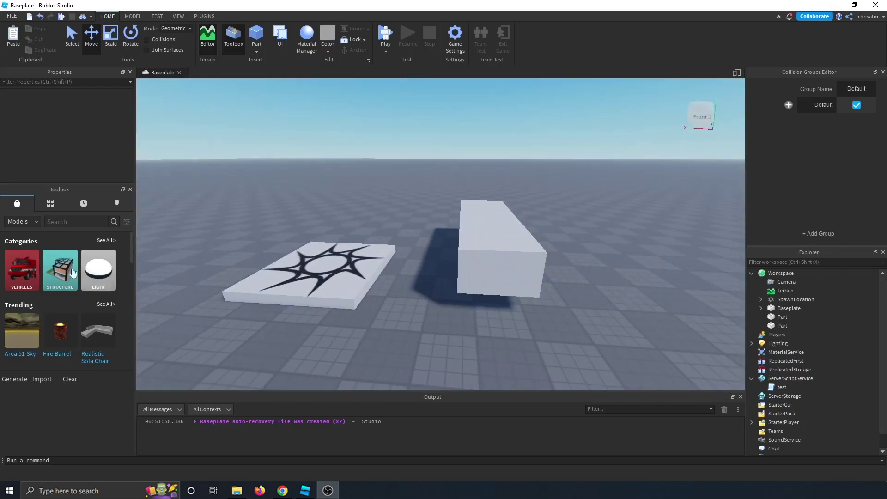
{"action": "right_click_drag", "start_coordinate": [648, 230], "coordinate": [640, 231]}
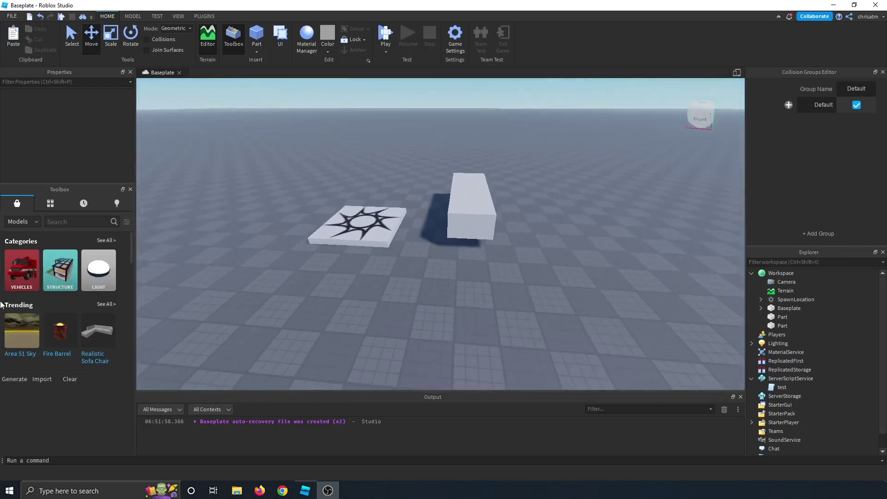
- Look through the Toolbox's Structure category and its recommended and trending models
{"action": "left_click", "coordinate": [60, 270]}
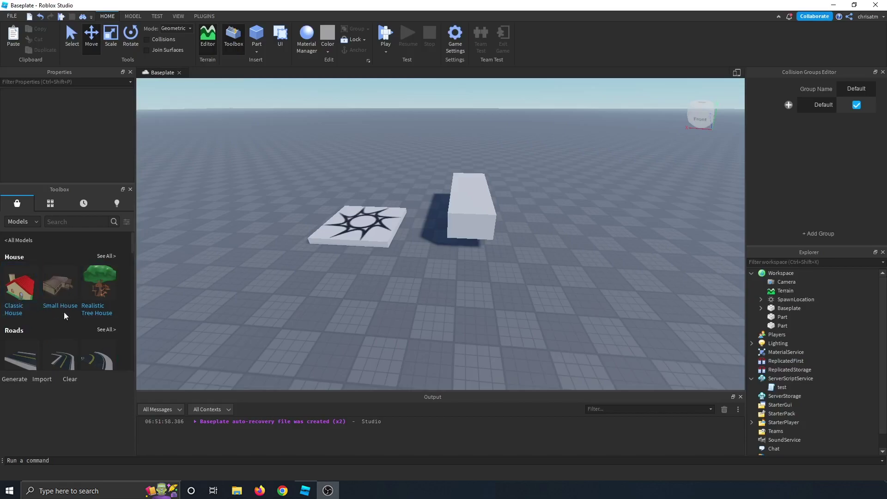
{"action": "left_click", "coordinate": [19, 240]}
{"action": "scroll", "coordinate": [49, 303], "scroll_direction": "down", "scroll_amount": 2}
{"action": "scroll", "coordinate": [49, 303], "scroll_direction": "down", "scroll_amount": 3}
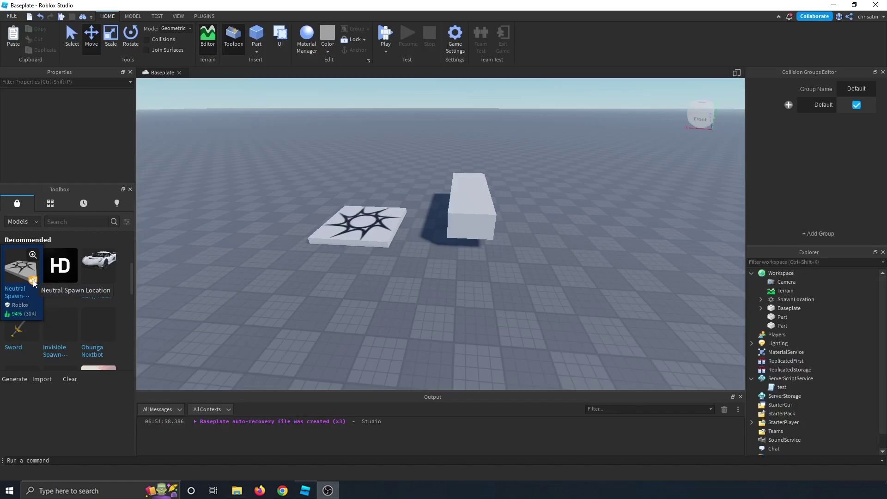
{"action": "scroll", "coordinate": [26, 308], "scroll_direction": "up", "scroll_amount": 3}
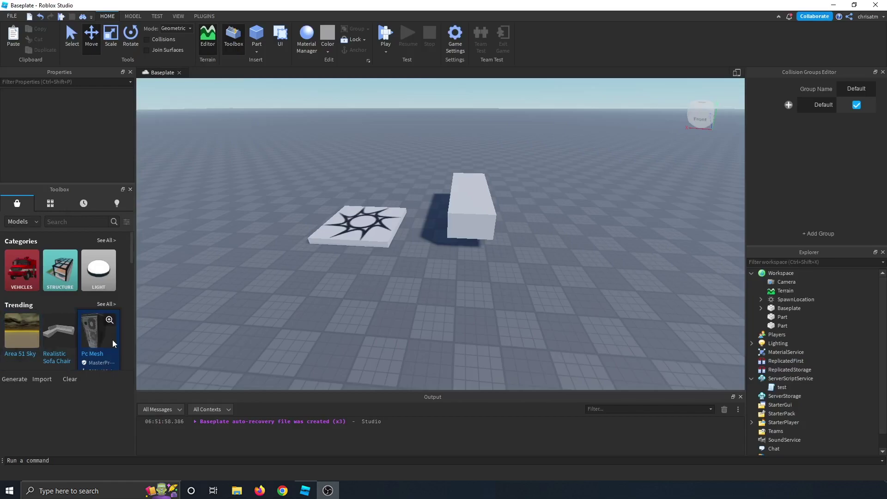
- Close the Toolbox and the Terrain Editor
{"action": "left_click", "coordinate": [131, 189]}
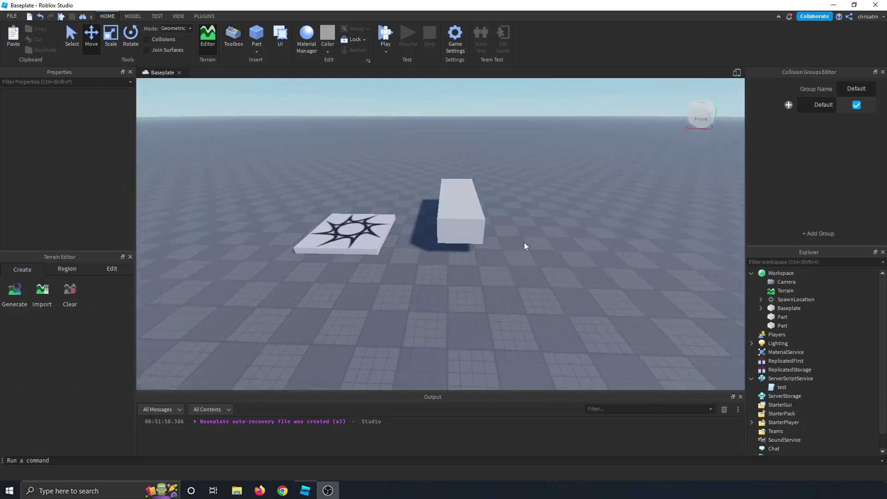
{"action": "key", "text": "a"}
{"action": "right_click_drag", "start_coordinate": [524, 243], "coordinate": [552, 325]}
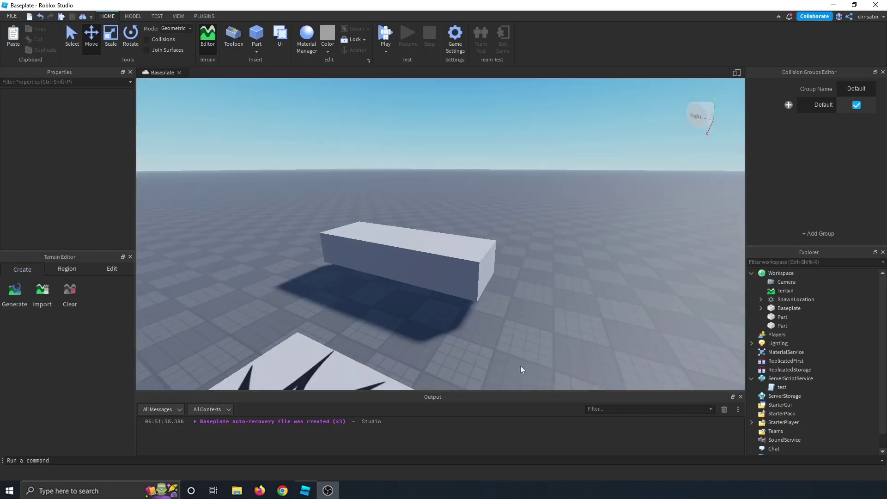
{"action": "left_click", "coordinate": [130, 257]}
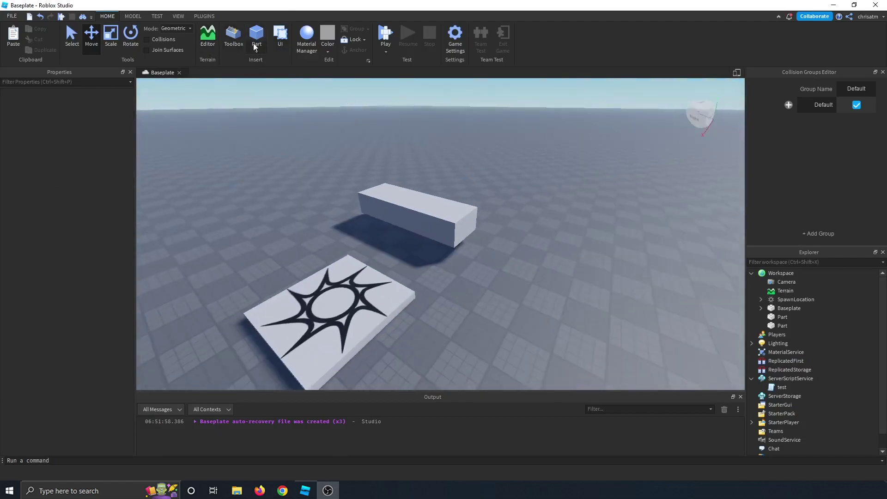
- Insert six block parts stacked on the existing parts, and look at the other available part shapes
{"action": "left_click", "coordinate": [256, 33]}
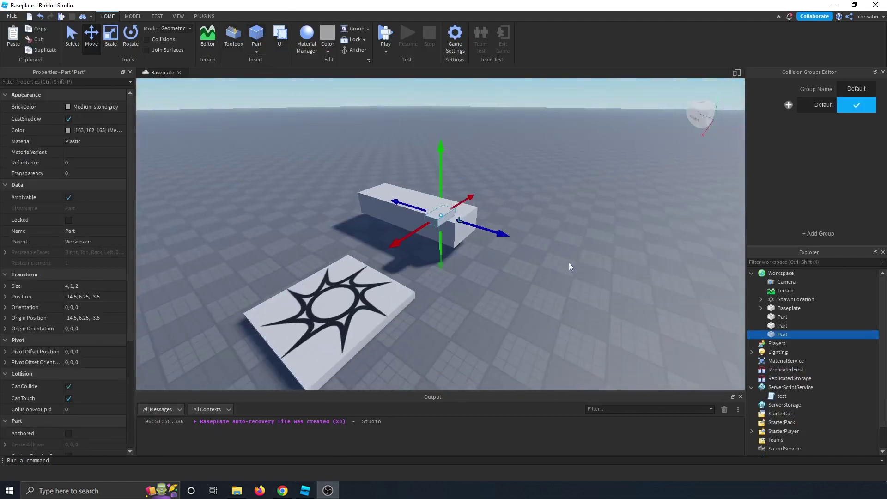
{"action": "left_click", "coordinate": [255, 33]}
{"action": "left_click", "coordinate": [254, 34]}
{"action": "left_click", "coordinate": [254, 35]}
{"action": "left_click", "coordinate": [253, 35]}
{"action": "left_click", "coordinate": [254, 35]}
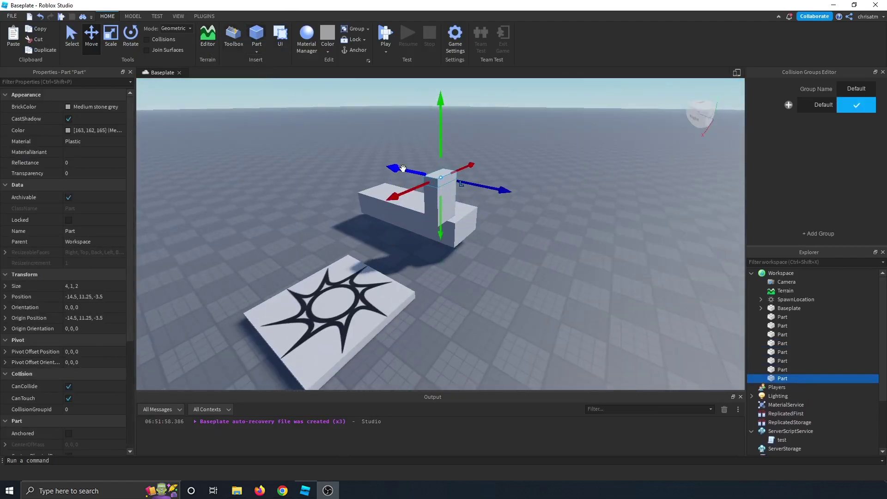
{"action": "left_click", "coordinate": [258, 49]}
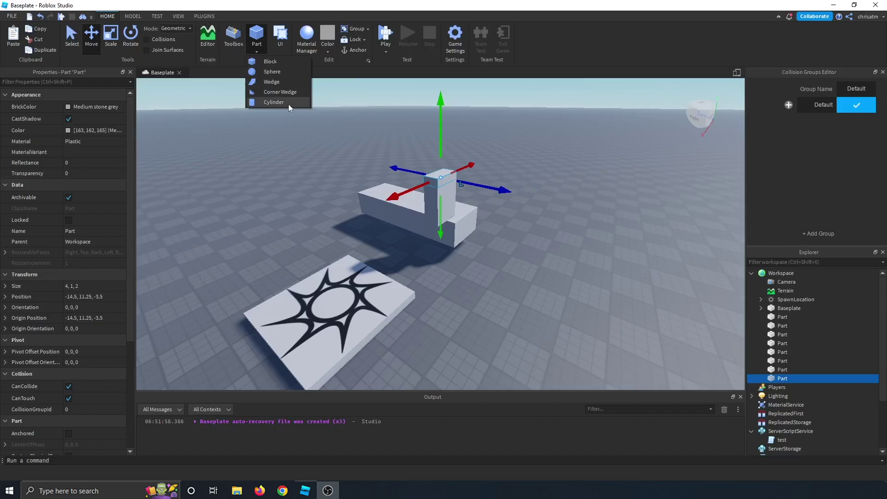
{"action": "left_click", "coordinate": [271, 8]}
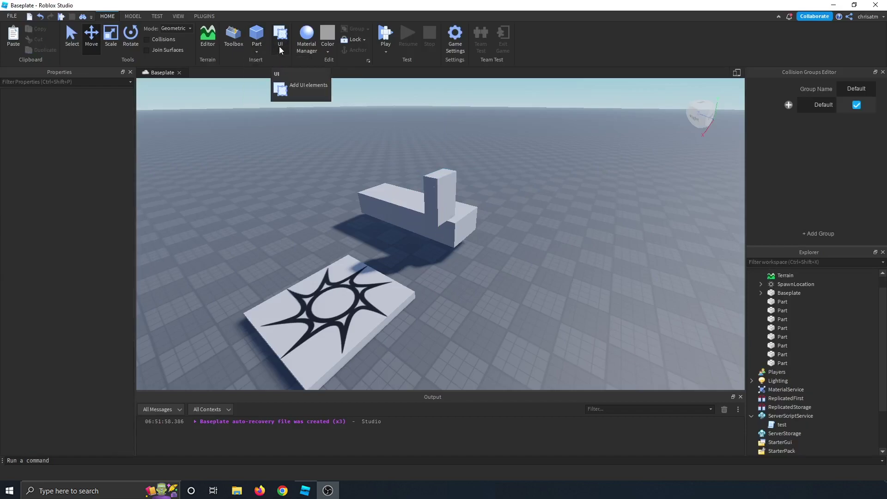
- Add a ScreenGui to StarterGui using the UI tools
{"action": "right_click_drag", "start_coordinate": [532, 211], "coordinate": [532, 211]}
{"action": "key", "text": "q"}
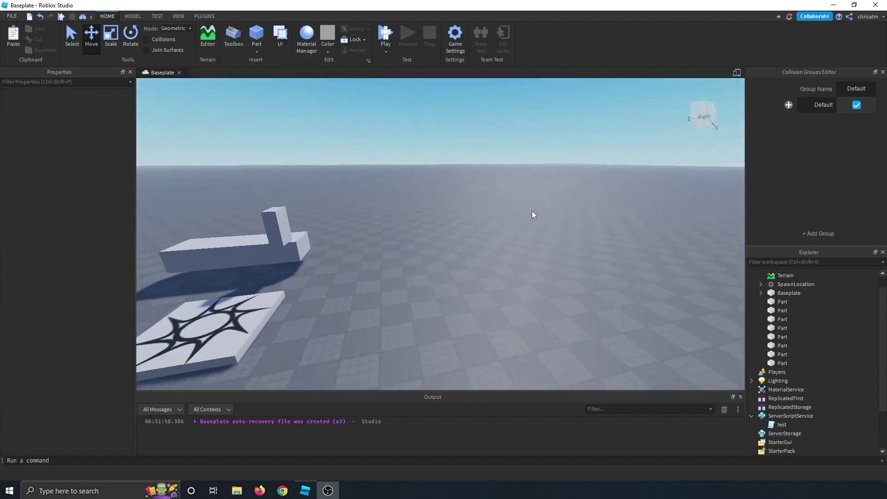
{"action": "left_click", "coordinate": [280, 37]}
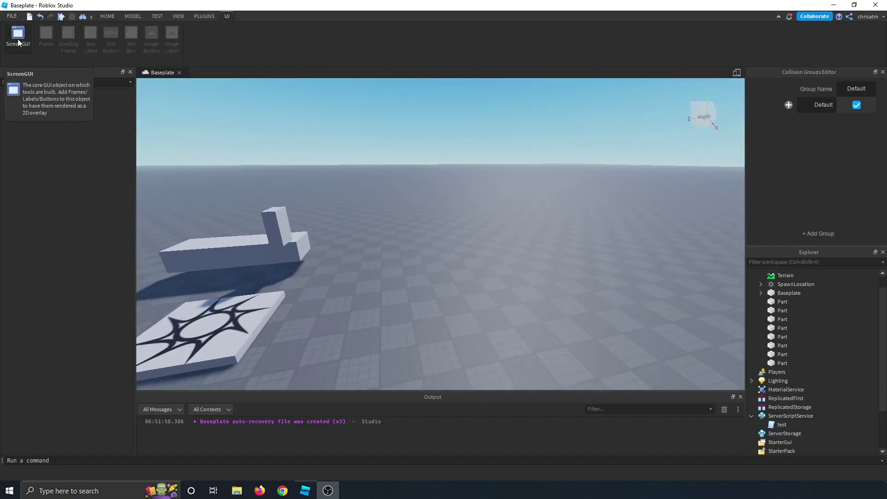
{"action": "scroll", "coordinate": [858, 424], "scroll_direction": "down", "scroll_amount": 2}
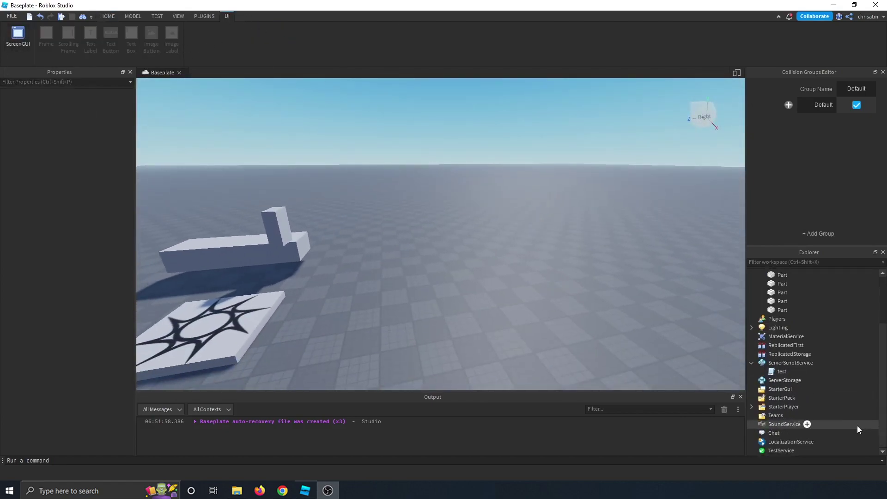
{"action": "left_click", "coordinate": [17, 37]}
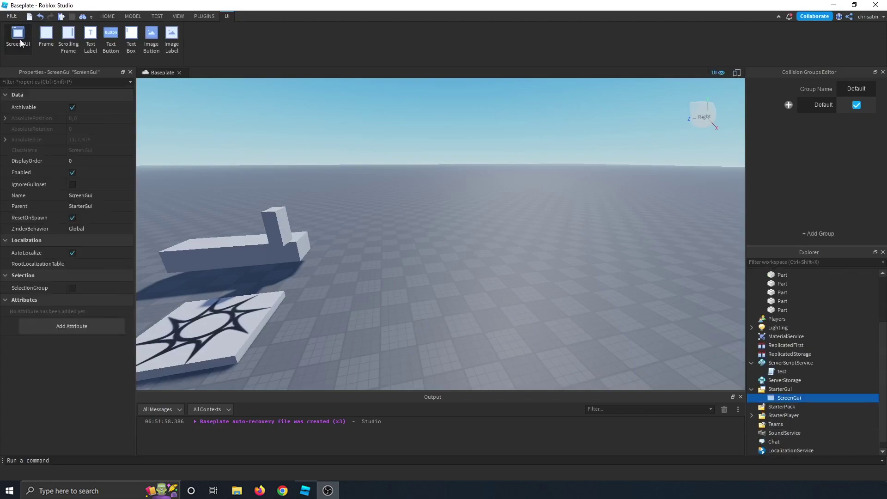
- Add a Frame and a Text Label to the ScreenGui
{"action": "mouse_move", "coordinate": [769, 393]}
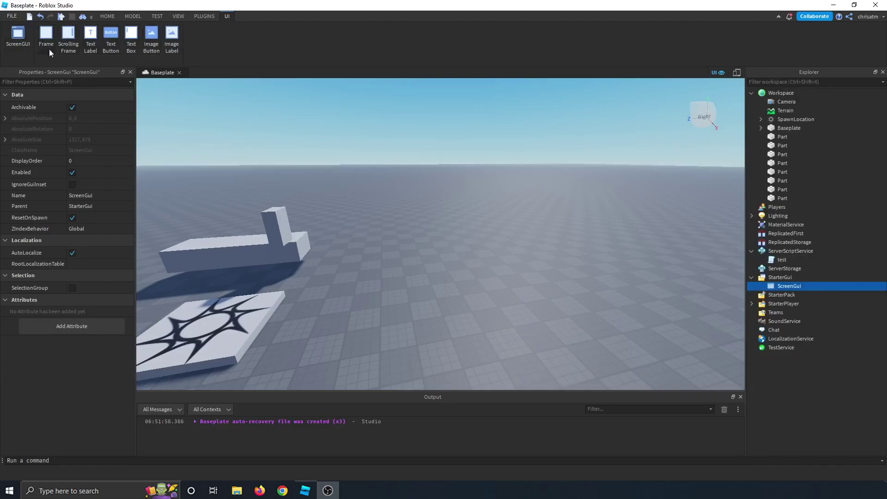
{"action": "left_click", "coordinate": [47, 41]}
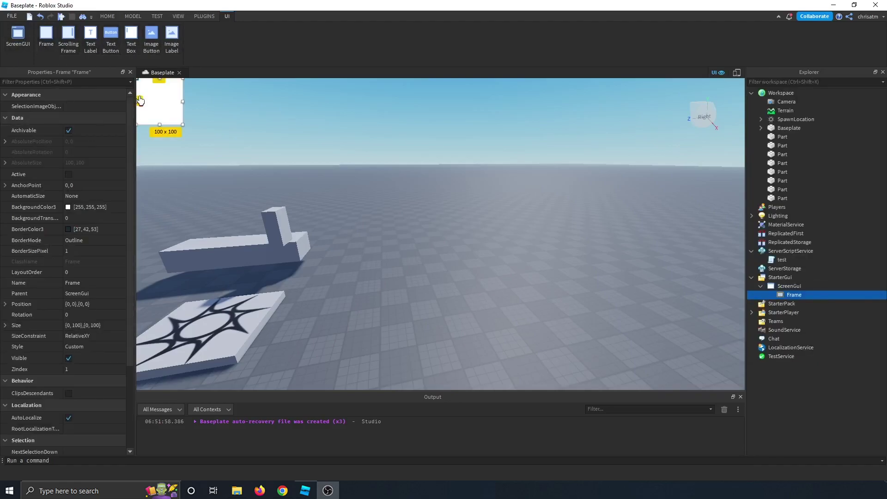
{"action": "left_click", "coordinate": [93, 37]}
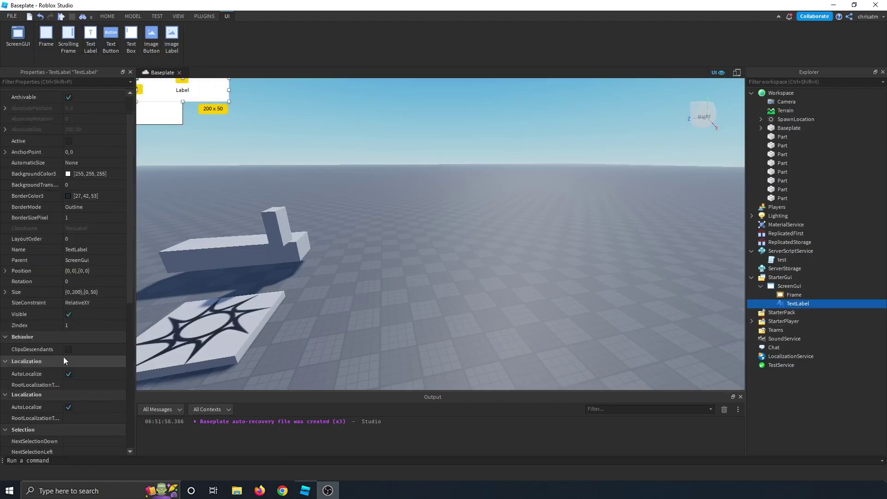
- Set the text label's Text to "LIKE THIS VIDEO" and enable TextScaled
{"action": "scroll", "coordinate": [76, 398], "scroll_direction": "down", "scroll_amount": 5}
{"action": "left_click", "coordinate": [83, 419]}
{"action": "key", "text": "BackSpace"}
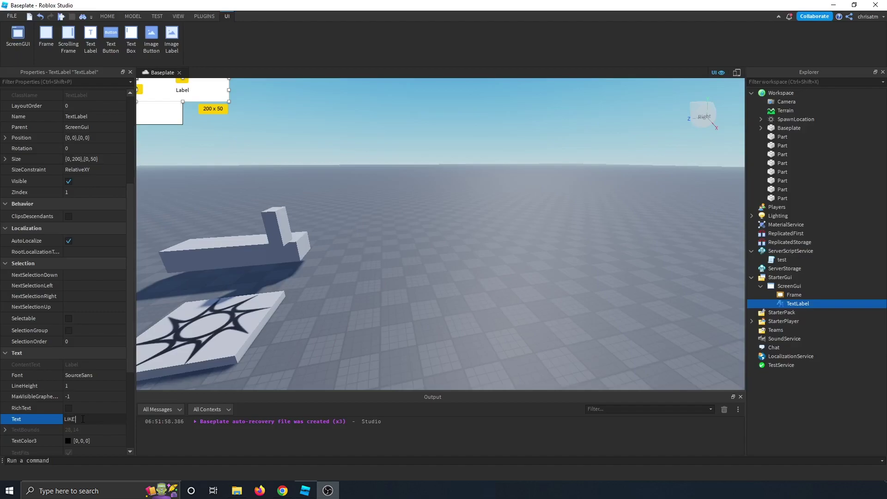
{"action": "type", "text": "LIKE THIS VIDEO"}
{"action": "key", "text": "Return"}
{"action": "scroll", "coordinate": [80, 418], "scroll_direction": "down", "scroll_amount": 3}
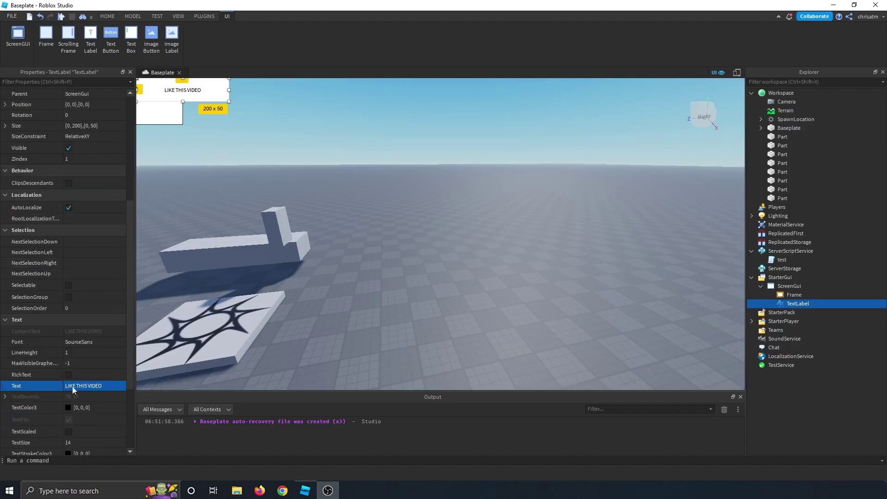
{"action": "left_click", "coordinate": [68, 398]}
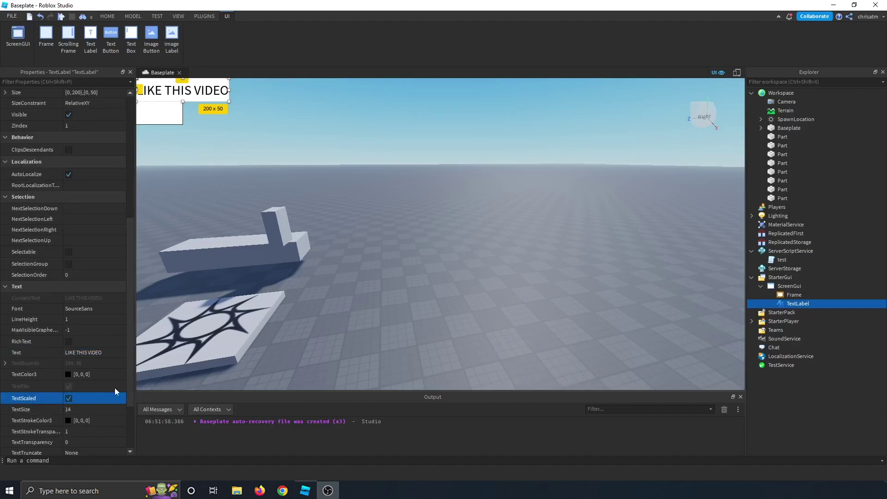
- Center the Frame on the screen with AnchorPoint 0.5, 0.5 and Position {0.5, 0},{0.5, 0}
{"action": "left_click", "coordinate": [793, 294]}
{"action": "scroll", "coordinate": [42, 169], "scroll_direction": "up", "scroll_amount": 3}
{"action": "left_click", "coordinate": [82, 174]}
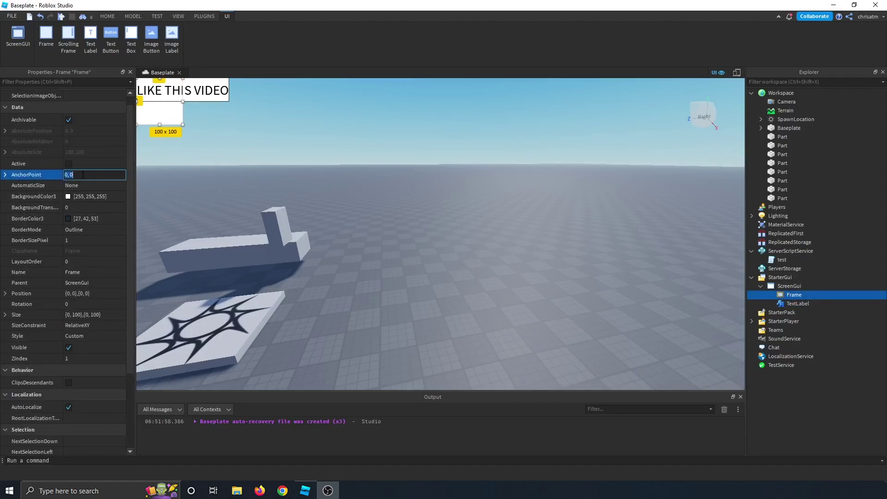
{"action": "type", "text": "0.5,0,"}
{"action": "key", "text": "Return"}
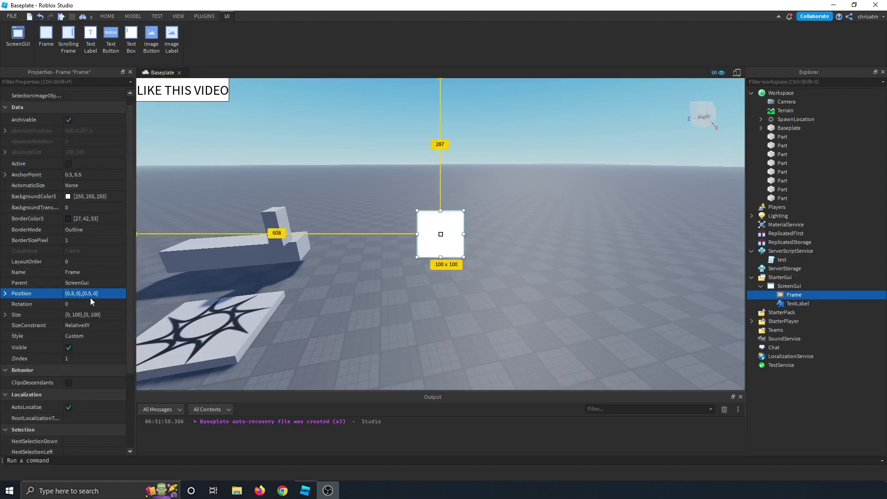
- Set the text label's Size to {1, 0},{1, 0} and disable the ScreenGui that contains it
{"action": "left_click", "coordinate": [793, 304]}
{"action": "left_click", "coordinate": [89, 314]}
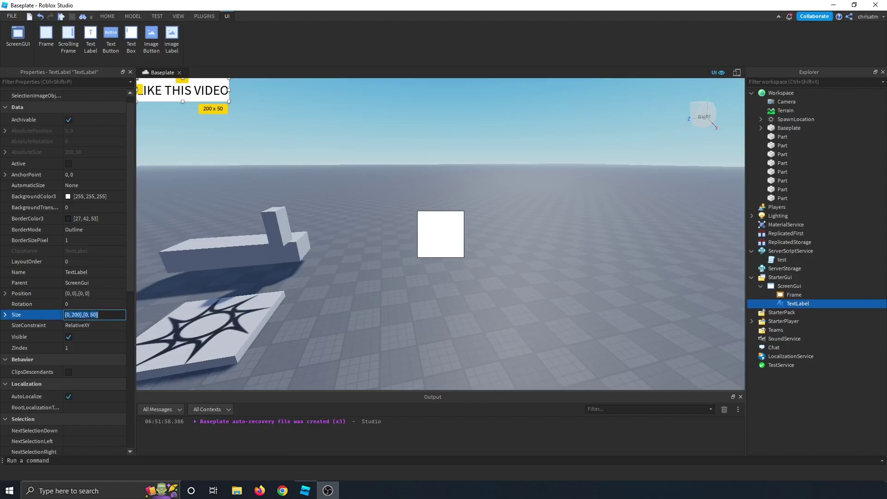
{"action": "type", "text": "1, 0},{1, 0"}
{"action": "key", "text": "Return"}
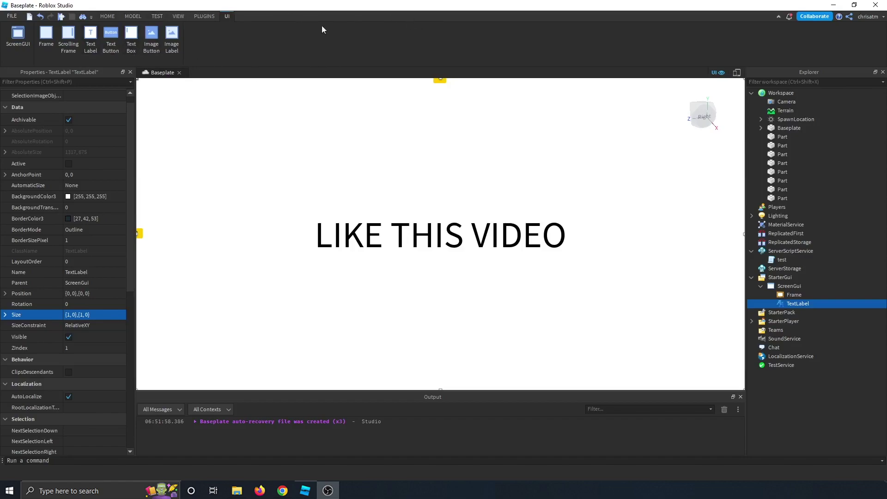
{"action": "left_click", "coordinate": [72, 172]}
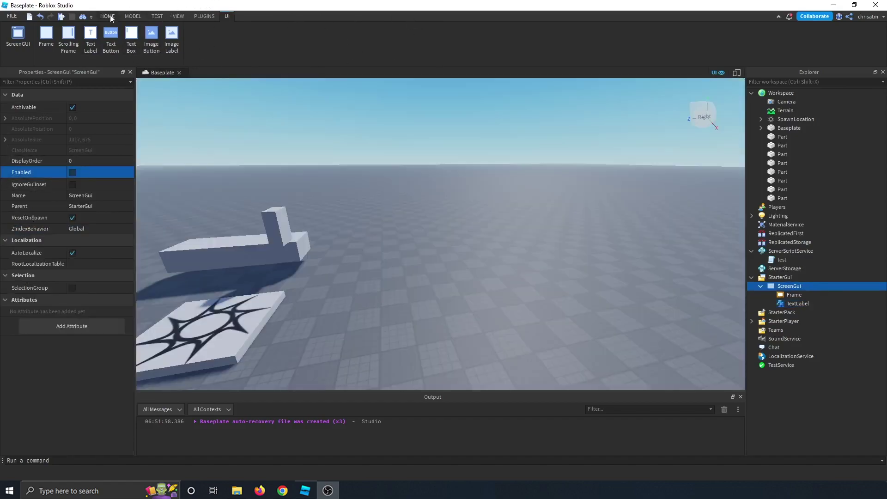
- Apply the Brick material from the Material Manager to the long block farther from the upright pillar
{"action": "left_click", "coordinate": [108, 16]}
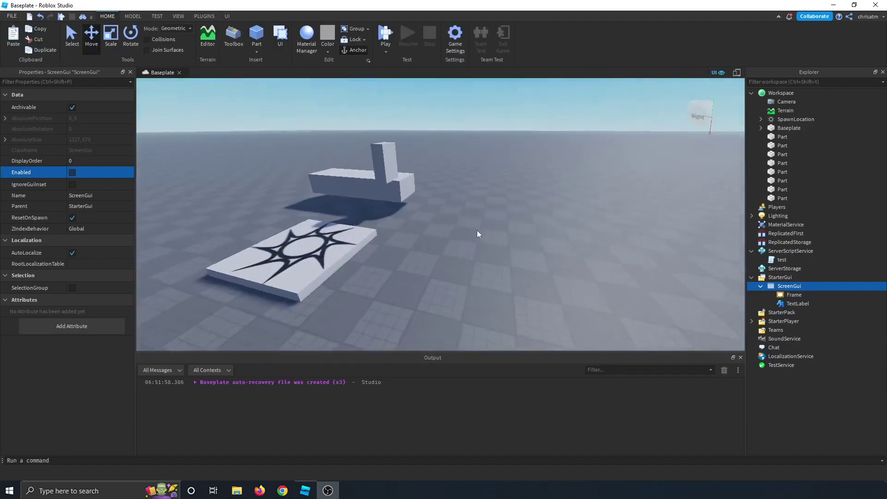
{"action": "right_click_drag", "start_coordinate": [476, 230], "coordinate": [478, 230]}
{"action": "key", "text": "w"}
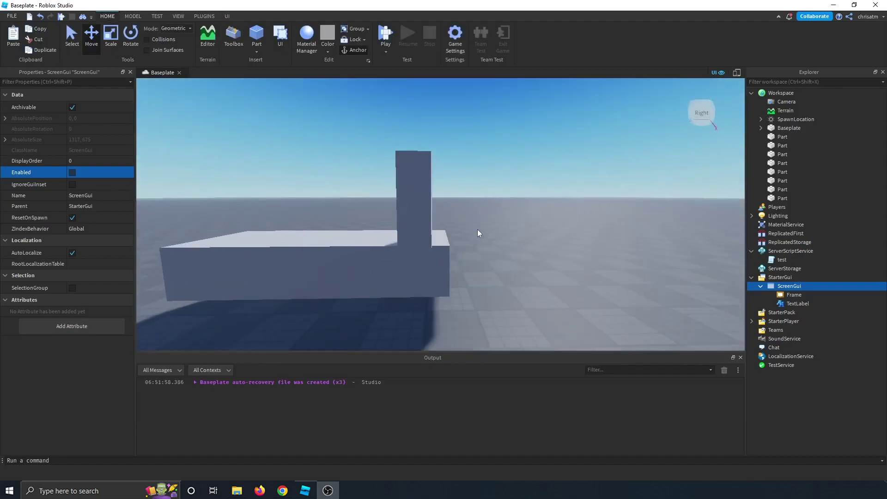
{"action": "left_click", "coordinate": [309, 36]}
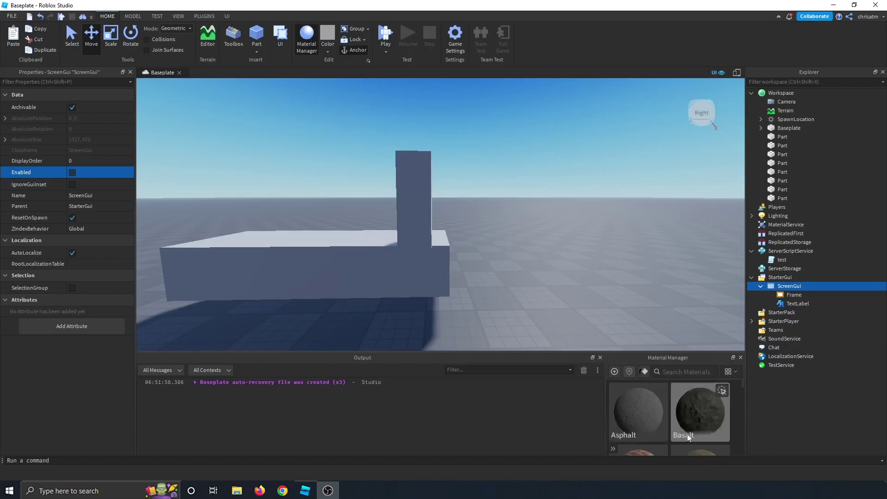
{"action": "mouse_move", "coordinate": [651, 405]}
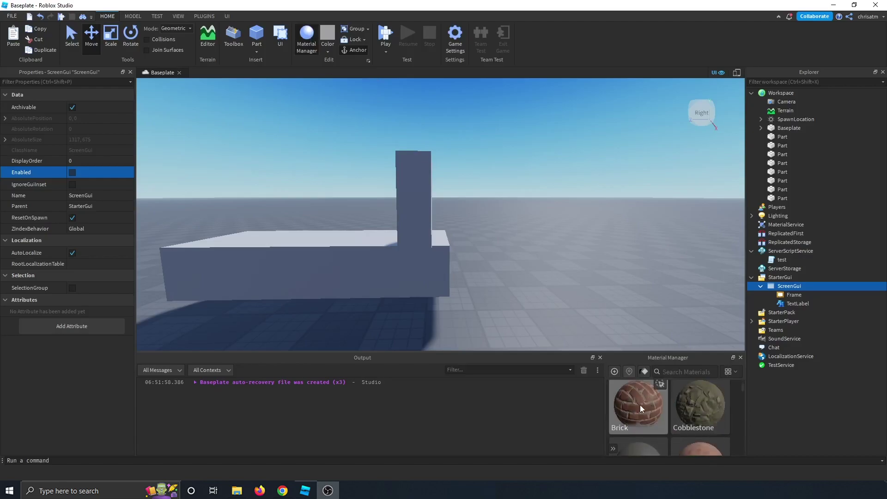
{"action": "left_click", "coordinate": [287, 257]}
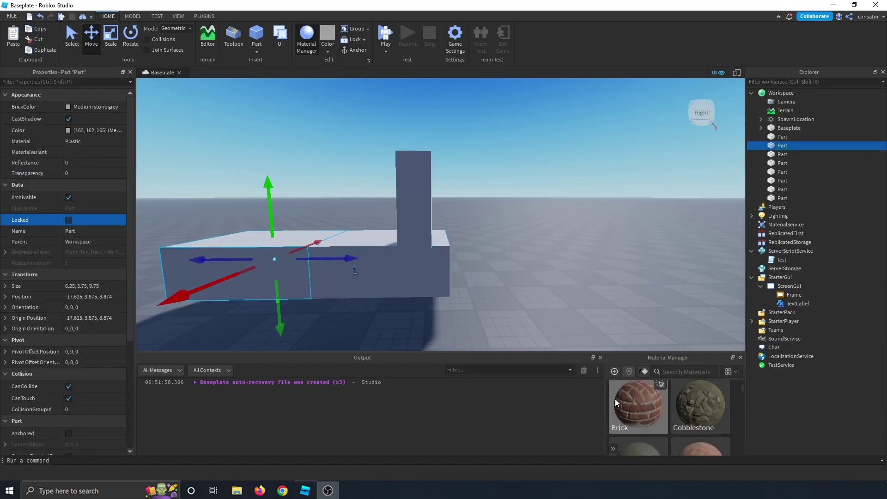
{"action": "key", "text": "w"}
{"action": "key", "text": "a"}
{"action": "right_click_drag", "start_coordinate": [528, 257], "coordinate": [425, 150]}
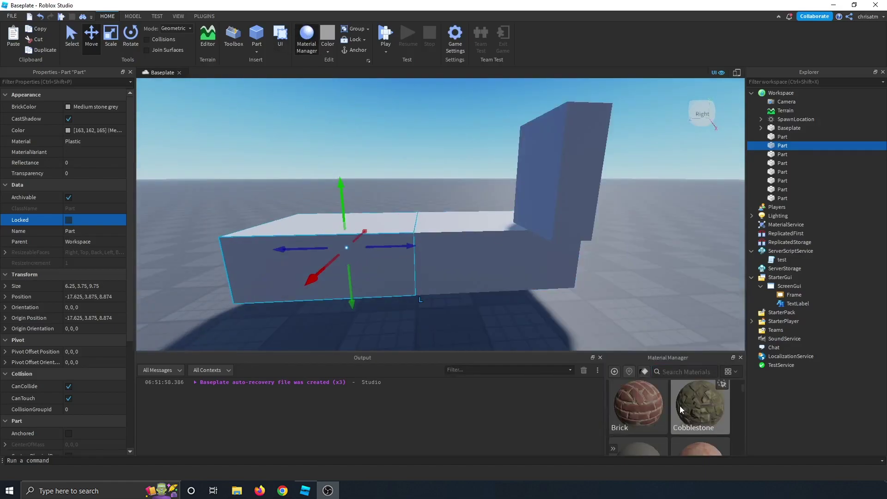
{"action": "left_click", "coordinate": [644, 409]}
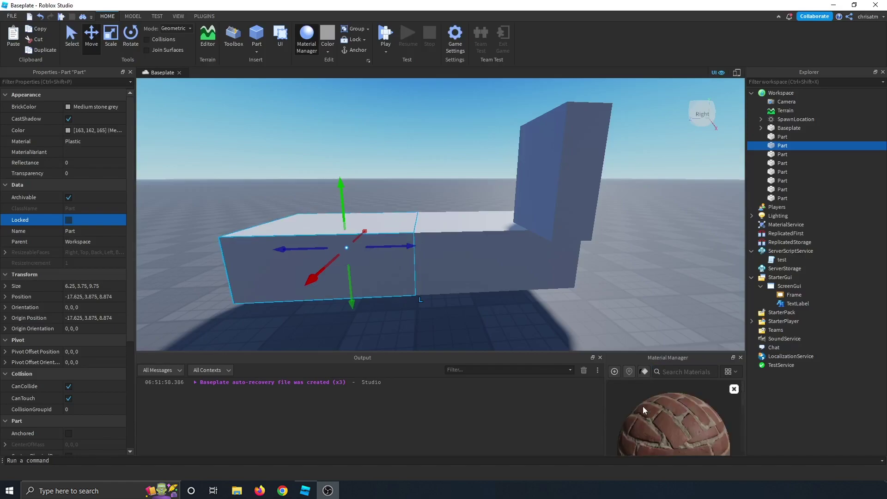
{"action": "left_click", "coordinate": [645, 373]}
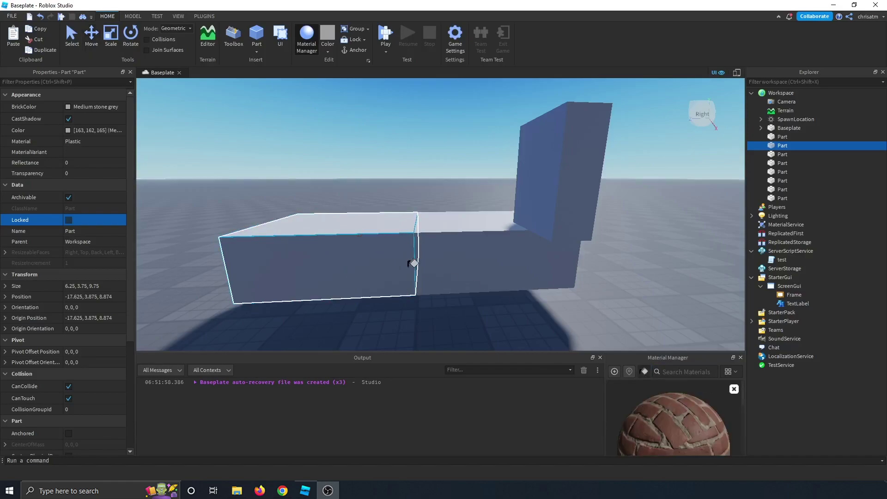
{"action": "left_click", "coordinate": [383, 252]}
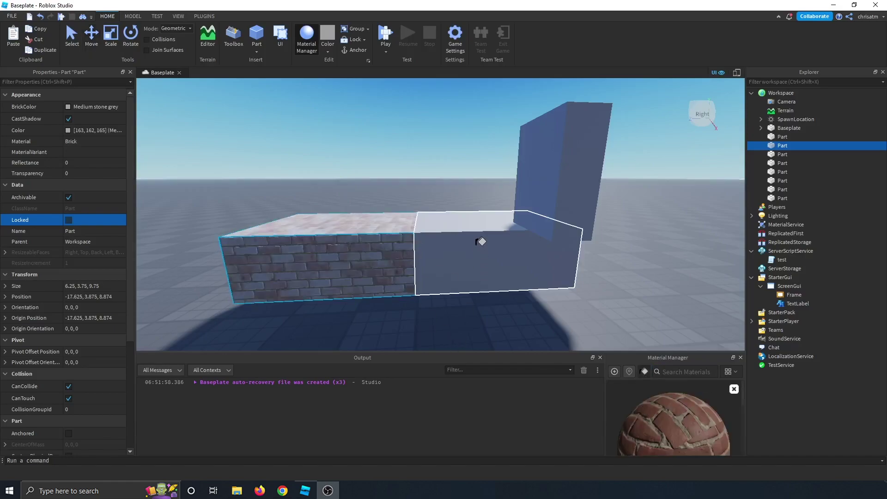
- Apply Brick to the other long block and every part of the upright pillar, and close the Material Manager
{"action": "left_click", "coordinate": [539, 238]}
{"action": "left_click", "coordinate": [571, 181]}
{"action": "left_click", "coordinate": [581, 143]}
{"action": "left_click", "coordinate": [584, 121]}
{"action": "left_click", "coordinate": [576, 166]}
{"action": "left_click", "coordinate": [575, 217]}
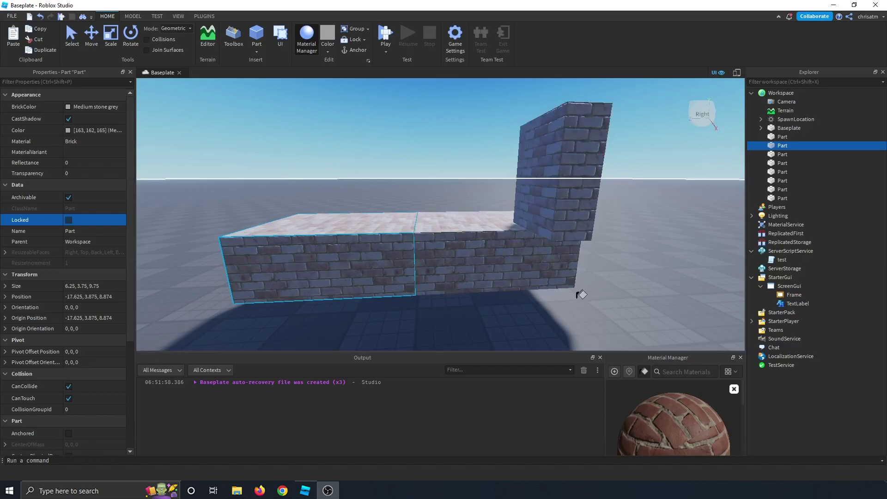
{"action": "right_click_drag", "start_coordinate": [580, 295], "coordinate": [584, 291]}
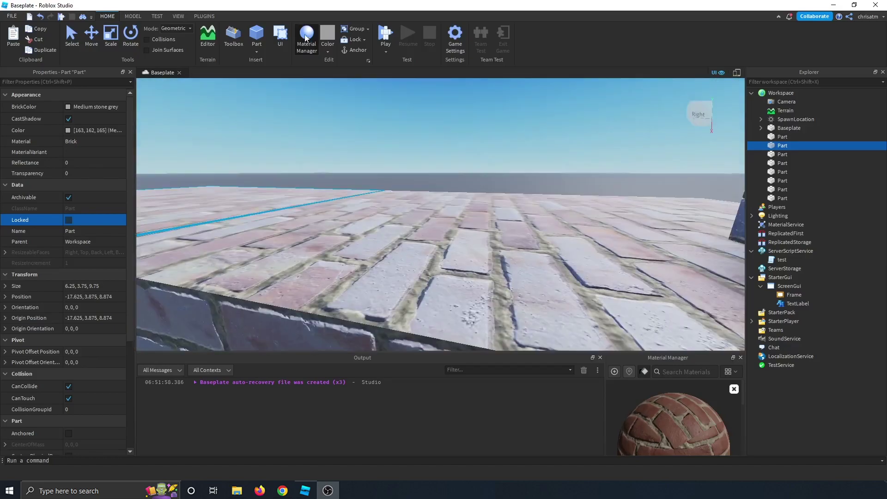
{"action": "left_click", "coordinate": [306, 38]}
- Color the long block farther from the pillar Bright bluish green and the adjoining long block Navy blue
{"action": "key", "text": "f"}
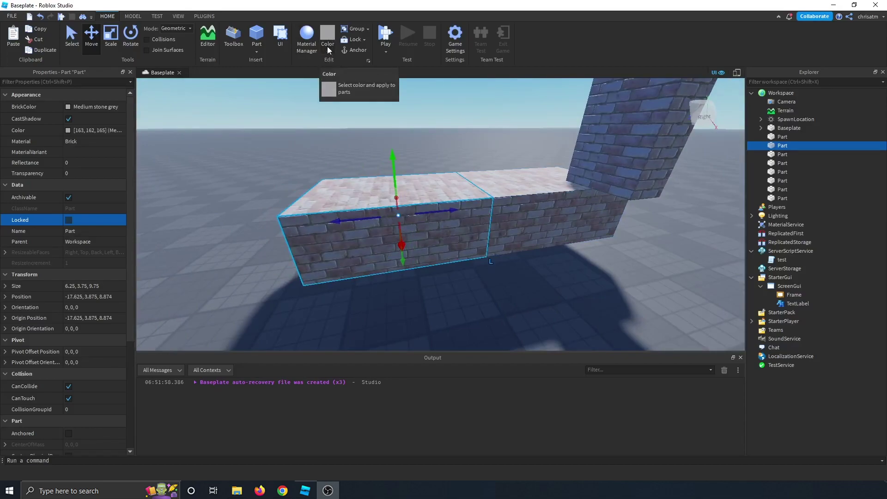
{"action": "left_click", "coordinate": [327, 47]}
{"action": "left_click", "coordinate": [392, 65]}
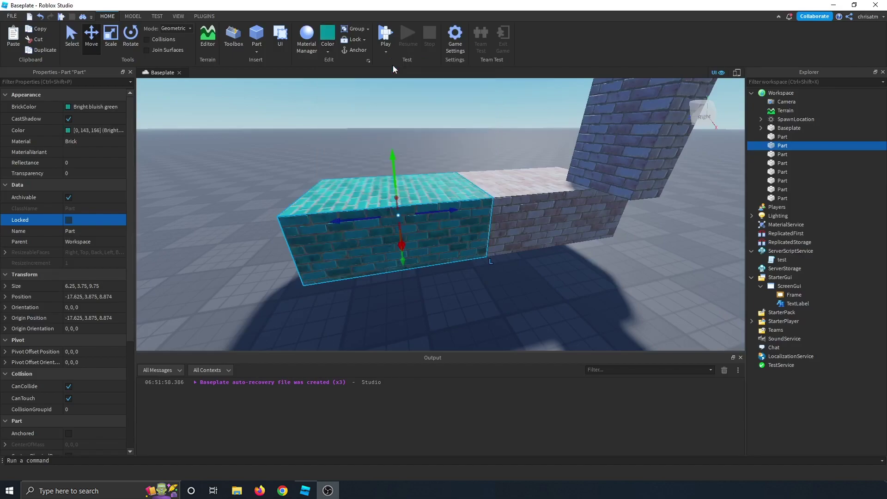
{"action": "right_click_drag", "start_coordinate": [556, 244], "coordinate": [537, 245]}
{"action": "left_click", "coordinate": [461, 237]}
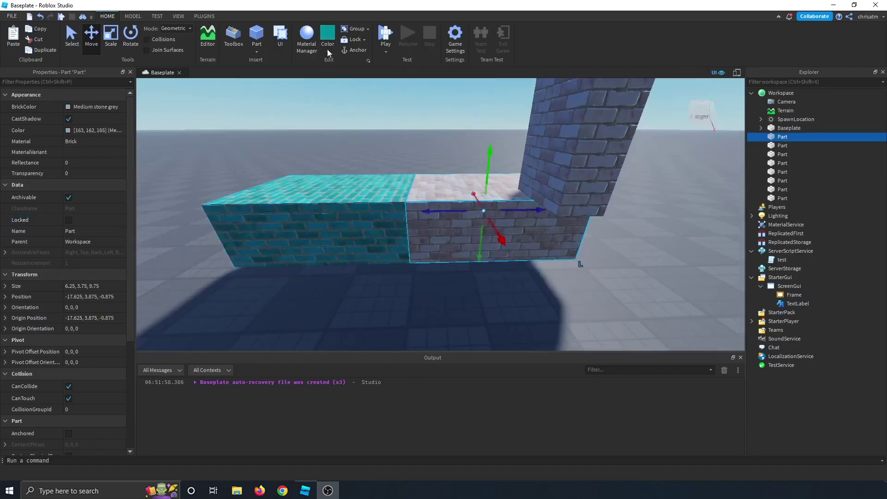
{"action": "left_click", "coordinate": [327, 47]}
{"action": "left_click", "coordinate": [448, 93]}
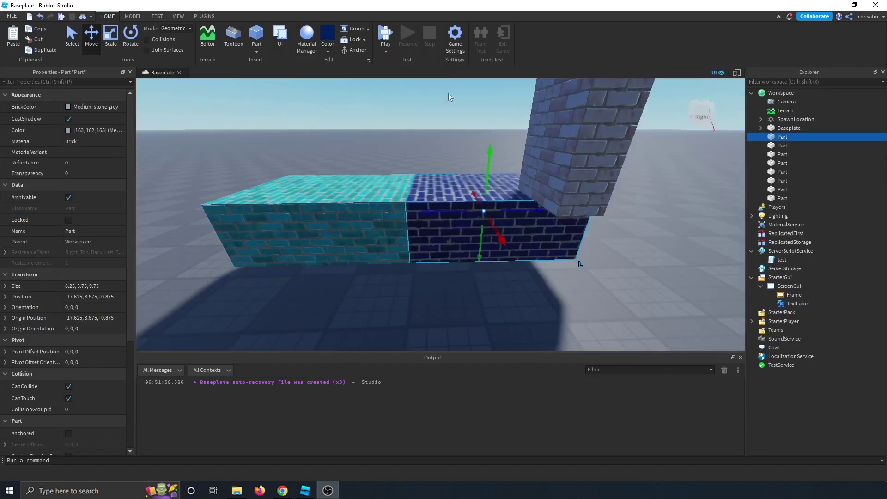
- Color one part in the middle of the brick pillar dark red
{"action": "left_click", "coordinate": [581, 163]}
{"action": "left_click", "coordinate": [327, 47]}
{"action": "left_click", "coordinate": [480, 132]}
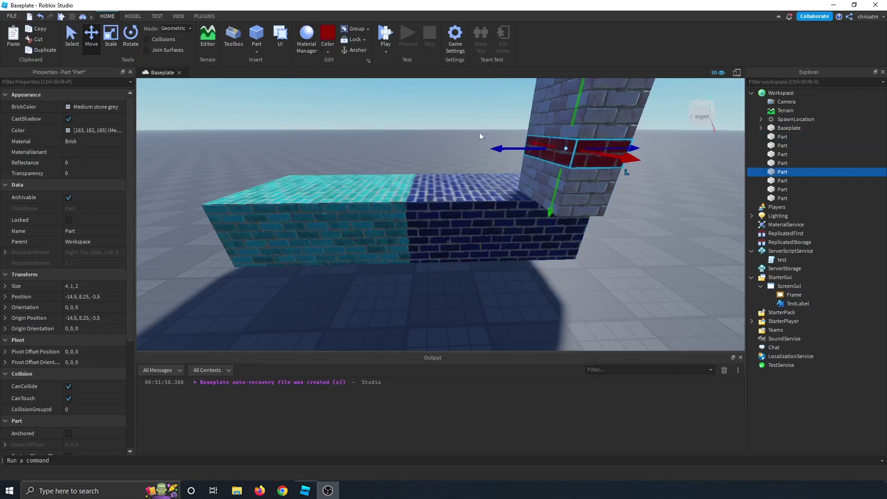
- Group the bluish green and navy blue blocks into a model and ungroup it
{"action": "scroll", "coordinate": [638, 269], "scroll_direction": "down", "scroll_amount": 3}
{"action": "right_click_drag", "start_coordinate": [479, 132], "coordinate": [596, 268]}
{"action": "left_click", "coordinate": [639, 270]}
{"action": "scroll", "coordinate": [596, 268], "scroll_direction": "up", "scroll_amount": 3}
{"action": "scroll", "coordinate": [596, 268], "scroll_direction": "down", "scroll_amount": 2}
{"action": "left_click", "coordinate": [430, 240]}
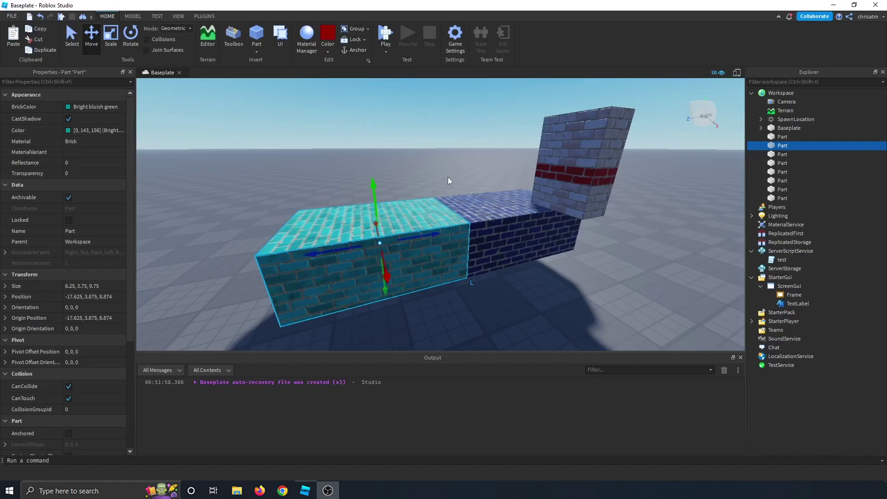
{"action": "left_click", "coordinate": [487, 212], "text": "ctrl"}
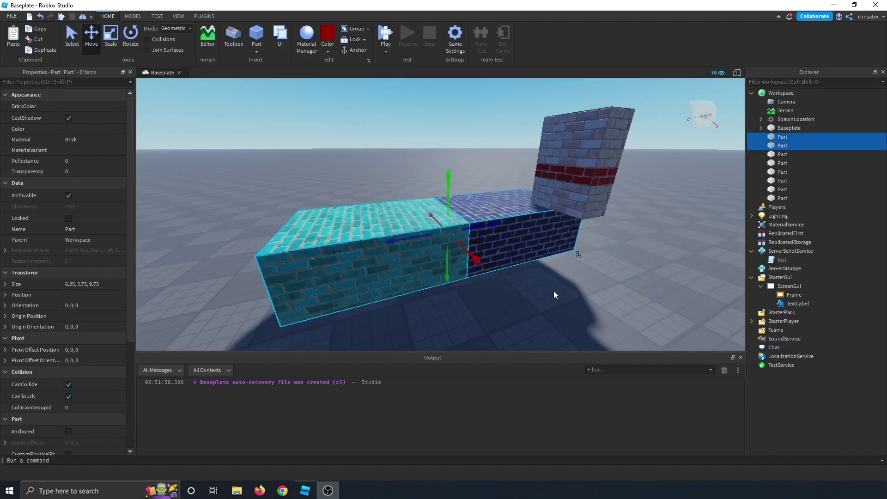
{"action": "left_click", "coordinate": [347, 29]}
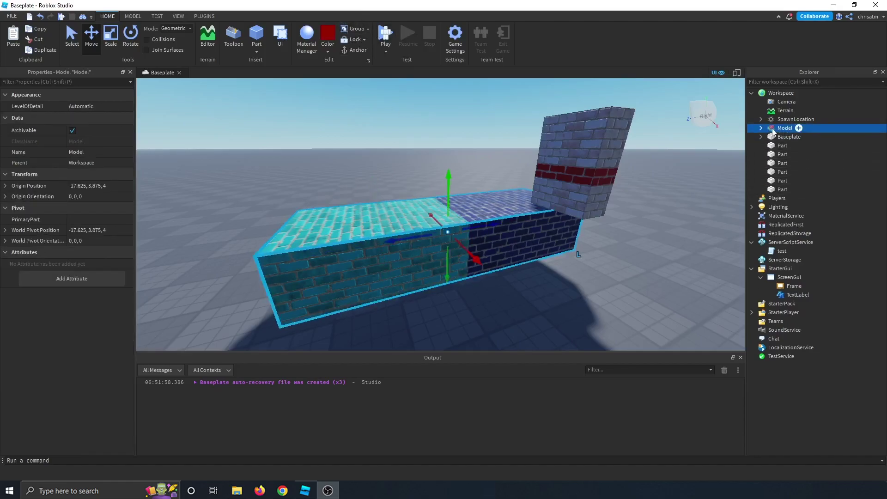
{"action": "left_click", "coordinate": [369, 29]}
{"action": "left_click", "coordinate": [373, 51]}
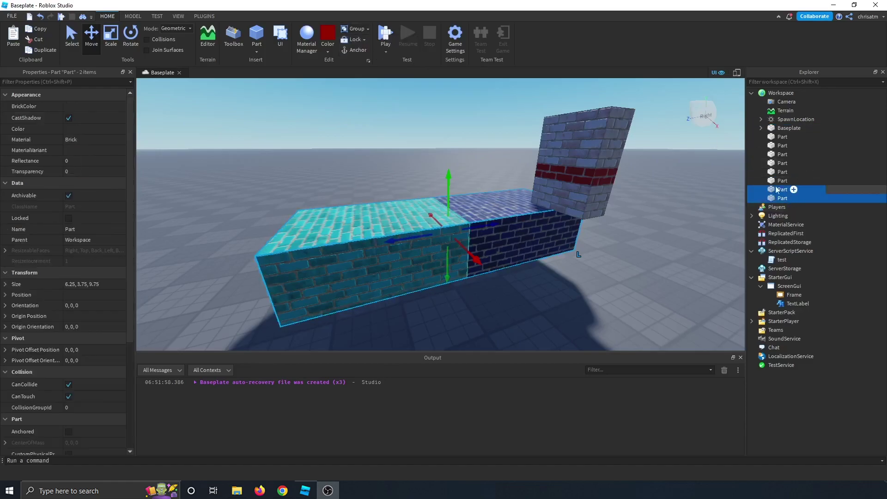
- Regroup the same two long blocks and dissolve the group again
{"action": "left_click", "coordinate": [354, 28]}
{"action": "left_click", "coordinate": [368, 28]}
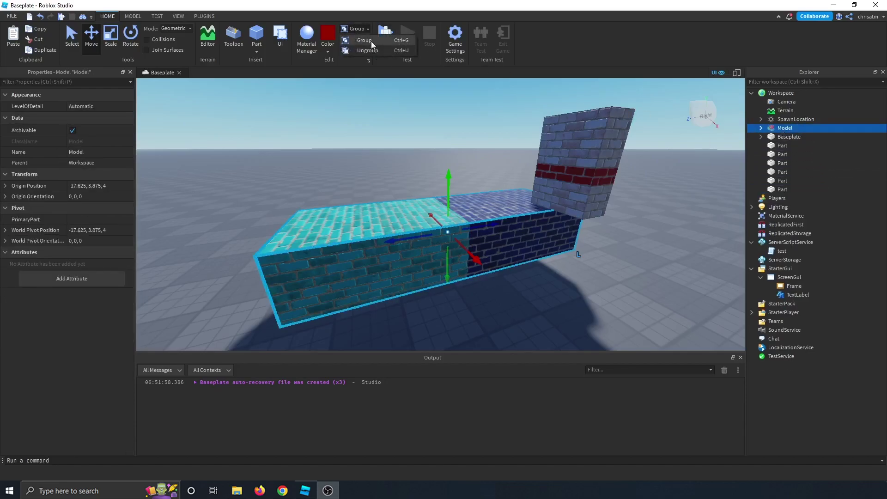
{"action": "left_click", "coordinate": [371, 50]}
- Lock the bluish green block with the Lock tool and turn the tool off
{"action": "left_click", "coordinate": [351, 43]}
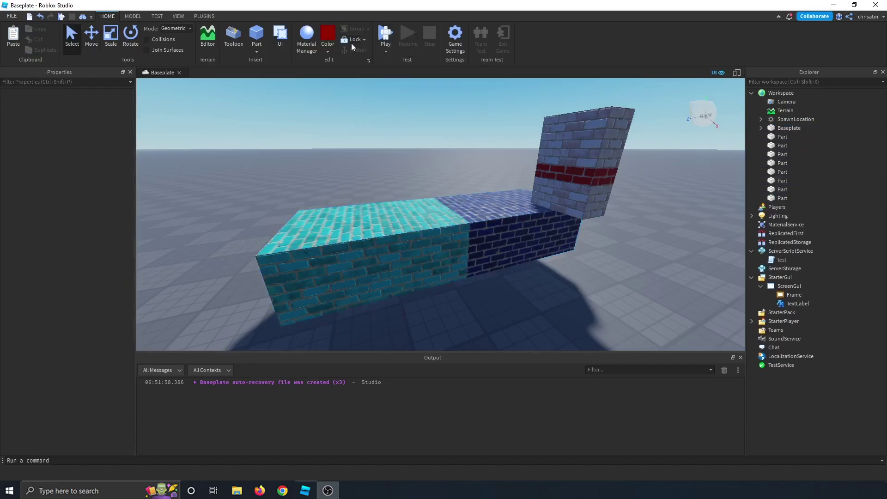
{"action": "left_click", "coordinate": [348, 38]}
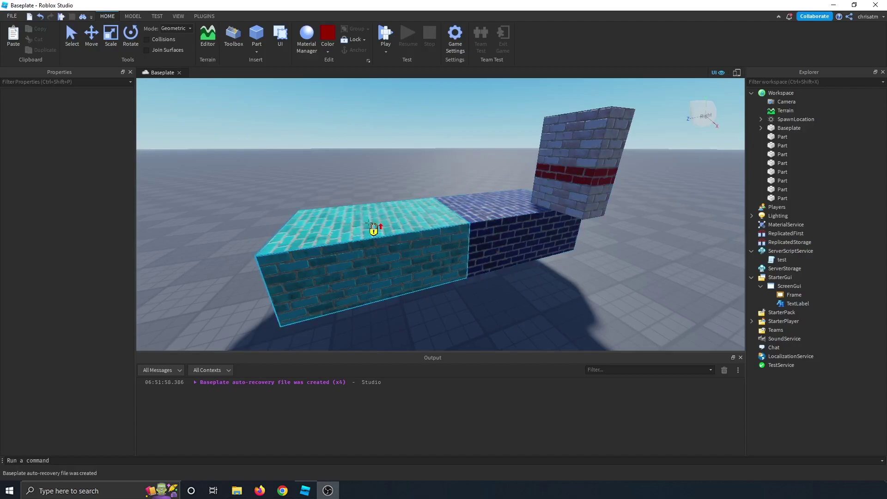
{"action": "left_click", "coordinate": [350, 40]}
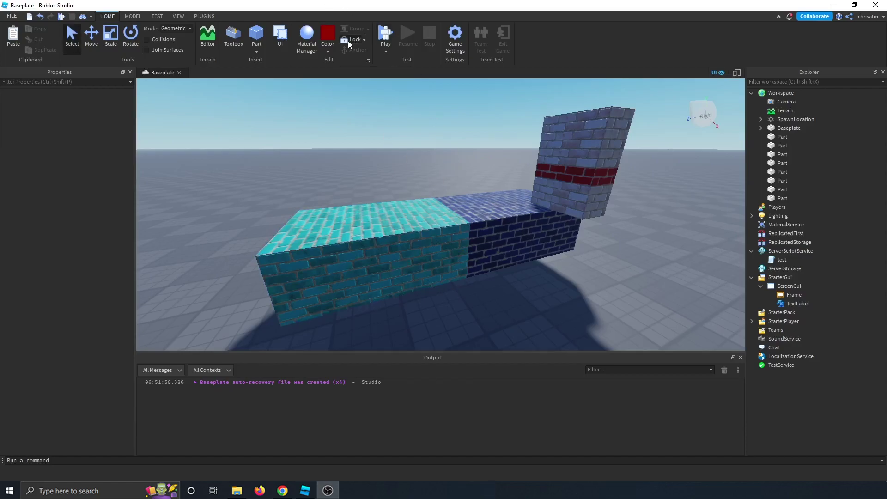
- Test the lock by trying to select and move the long blocks, and undo the navy blue block's move
{"action": "right_click_drag", "start_coordinate": [536, 337], "coordinate": [442, 211]}
{"action": "scroll", "coordinate": [442, 212], "scroll_direction": "down", "scroll_amount": 2}
{"action": "left_click_drag", "start_coordinate": [430, 196], "coordinate": [446, 279]}
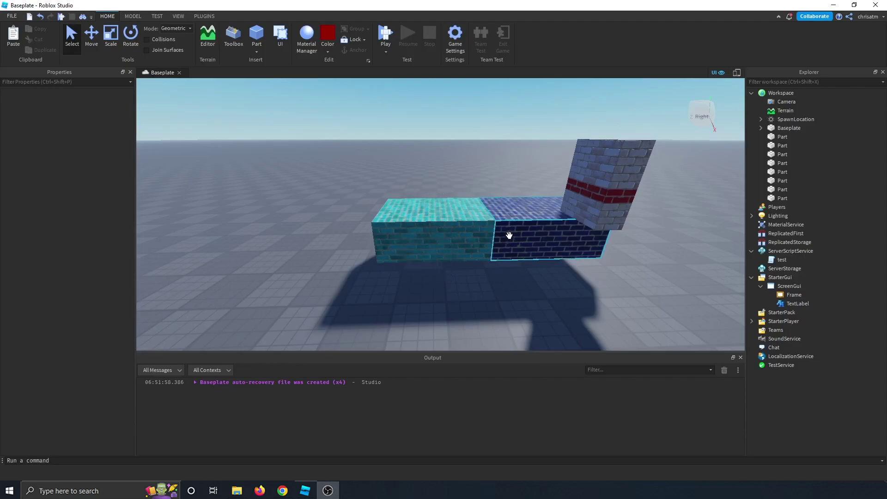
{"action": "left_click_drag", "start_coordinate": [509, 235], "coordinate": [529, 249]}
{"action": "key", "text": "ctrl+z"}
{"action": "right_click_drag", "start_coordinate": [514, 300], "coordinate": [546, 237]}
{"action": "left_click", "coordinate": [395, 268]}
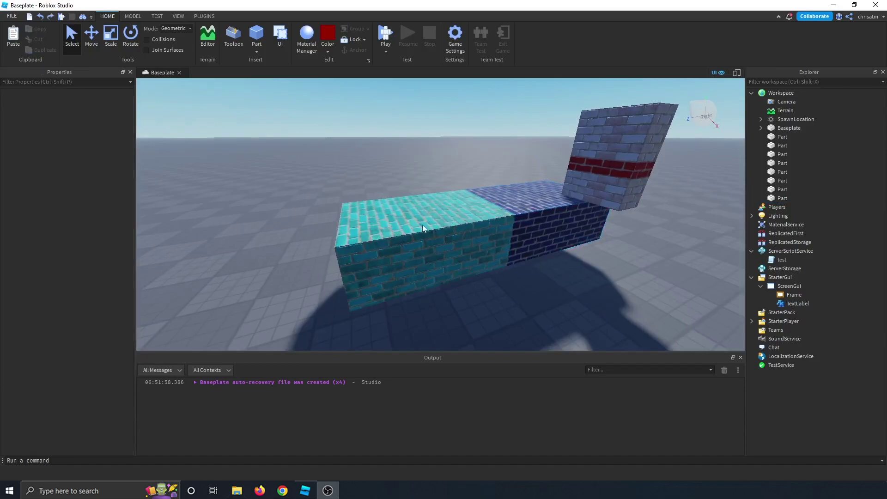
{"action": "left_click_drag", "start_coordinate": [353, 237], "coordinate": [447, 310]}
{"action": "left_click_drag", "start_coordinate": [298, 164], "coordinate": [442, 327]}
{"action": "left_click_drag", "start_coordinate": [415, 236], "coordinate": [360, 237]}
- Anchor the navy blue block, and run and stop a play test to check how the parts behave
{"action": "right_click_drag", "start_coordinate": [360, 237], "coordinate": [530, 235]}
{"action": "scroll", "coordinate": [528, 321], "scroll_direction": "down", "scroll_amount": 3}
{"action": "left_click", "coordinate": [530, 235]}
{"action": "right_click_drag", "start_coordinate": [559, 283], "coordinate": [560, 283]}
{"action": "scroll", "coordinate": [560, 283], "scroll_direction": "up", "scroll_amount": 2}
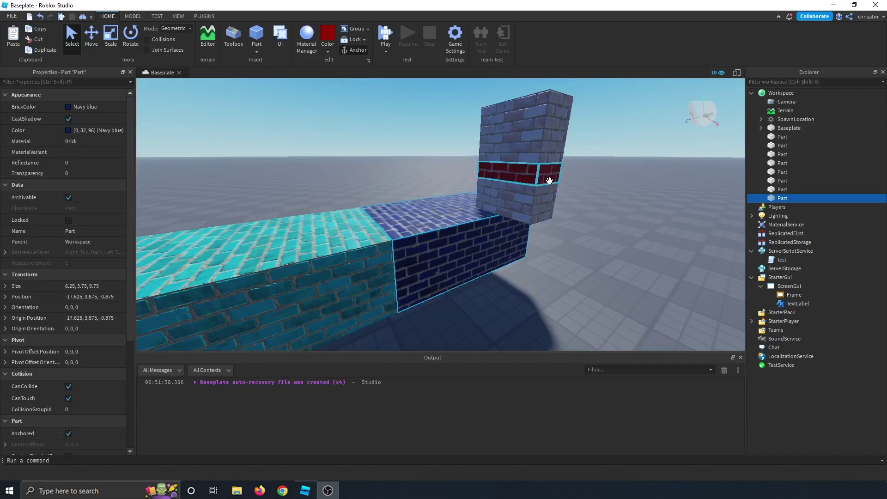
{"action": "left_click", "coordinate": [385, 35]}
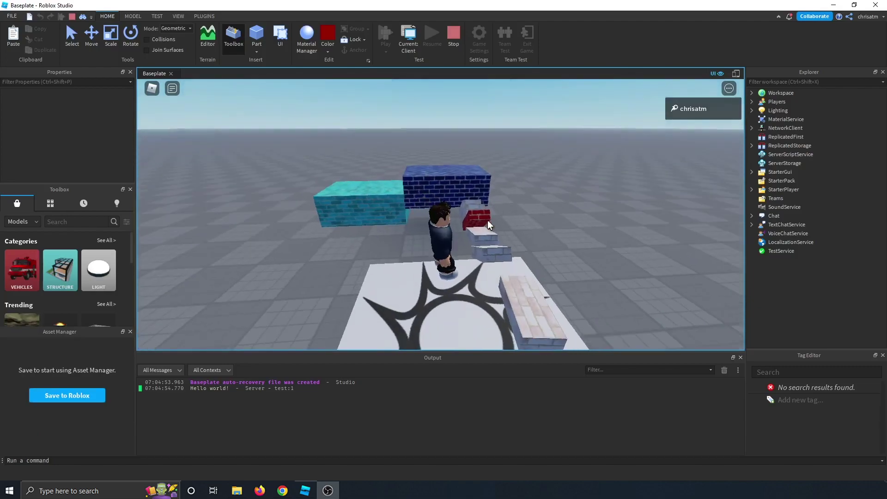
{"action": "key", "text": "shift+F5"}
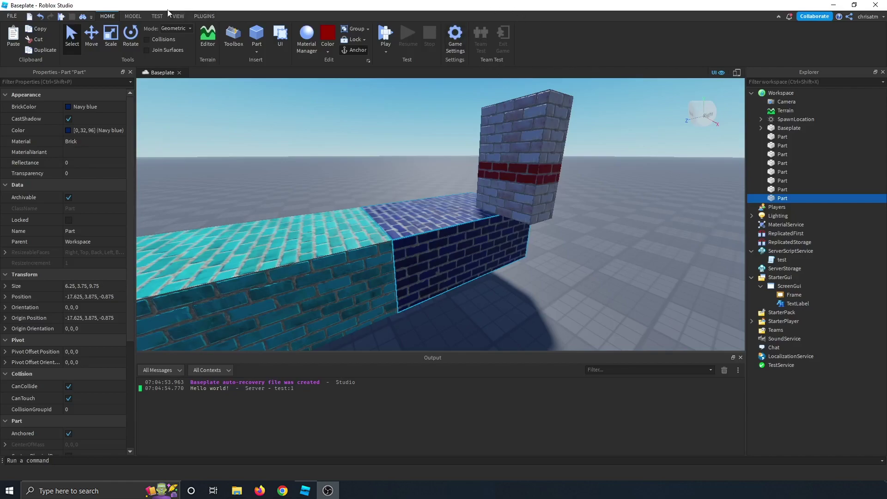
- Bring up the modeling tools and switch through Move, Scale and Rotate on the navy blue block
{"action": "left_click", "coordinate": [135, 15]}
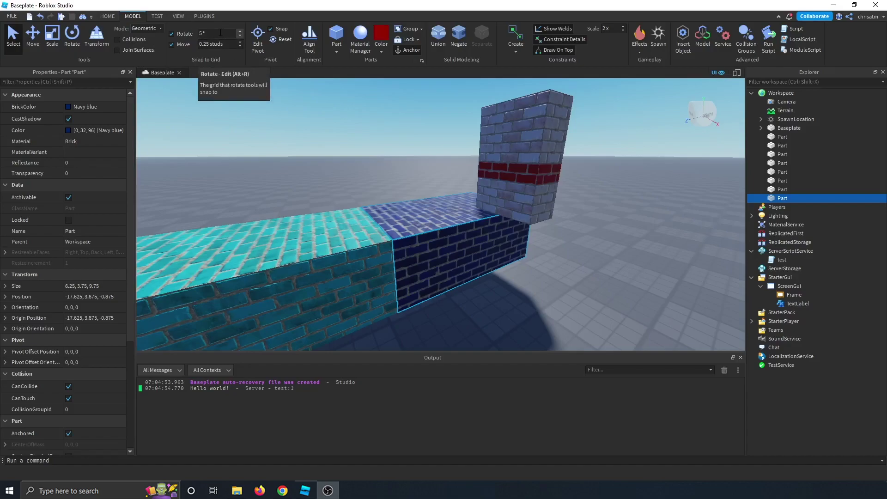
{"action": "right_click_drag", "start_coordinate": [476, 283], "coordinate": [476, 284]}
{"action": "scroll", "coordinate": [476, 284], "scroll_direction": "down", "scroll_amount": 3}
{"action": "scroll", "coordinate": [476, 284], "scroll_direction": "up", "scroll_amount": 2}
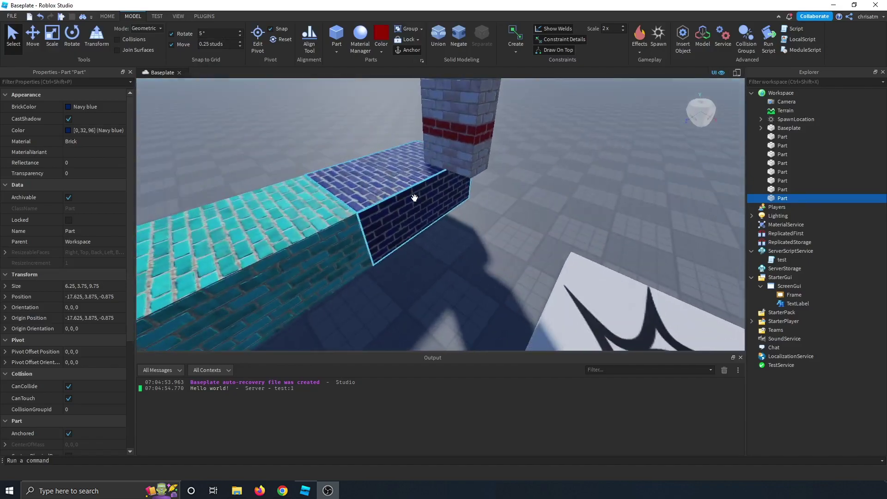
{"action": "left_click", "coordinate": [37, 35]}
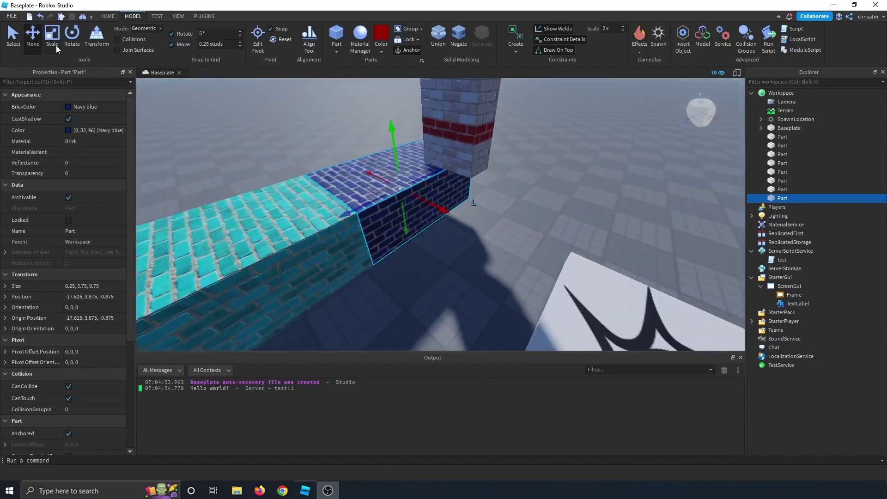
{"action": "left_click", "coordinate": [53, 38]}
{"action": "left_click", "coordinate": [72, 36]}
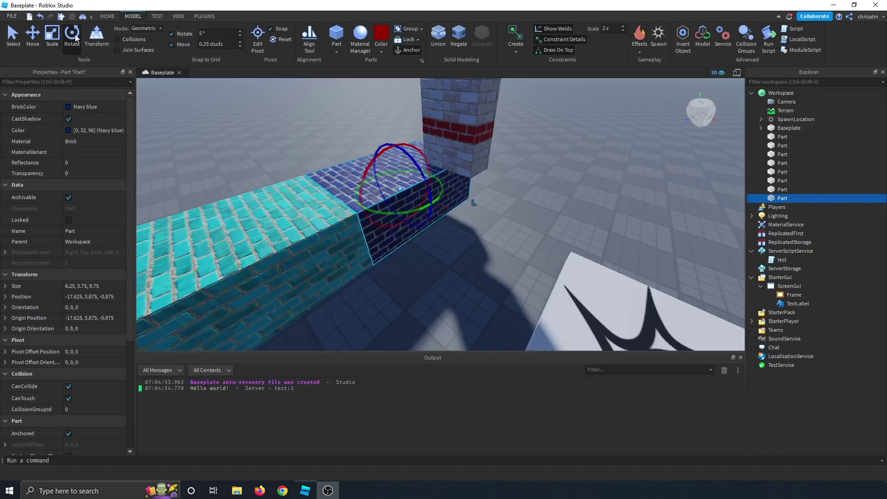
- Set the rotation snap increment to 45° and test rotating the navy blue block
{"action": "right_click_drag", "start_coordinate": [473, 206], "coordinate": [509, 237]}
{"action": "left_click_drag", "start_coordinate": [421, 154], "coordinate": [372, 149]}
{"action": "type", "text": "45"}
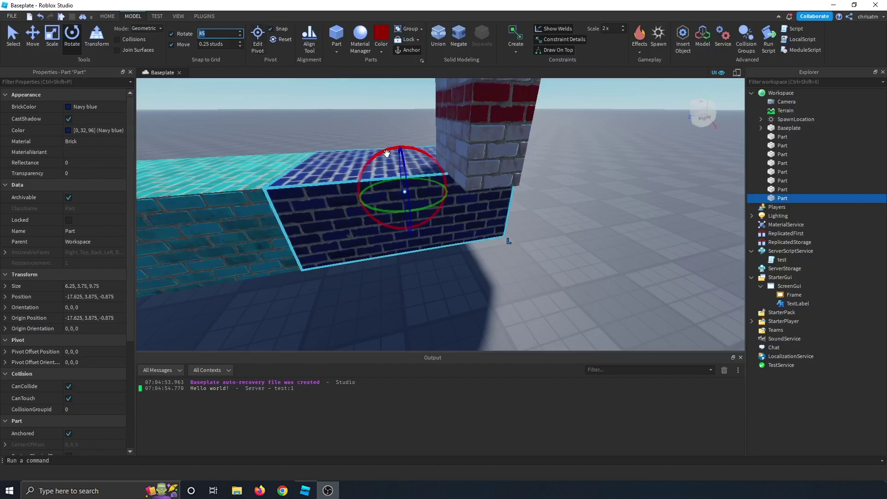
{"action": "mouse_move", "coordinate": [387, 153]}
{"action": "left_mouse_down"}
{"action": "mouse_move", "coordinate": [426, 153]}
{"action": "mouse_move", "coordinate": [442, 173]}
{"action": "mouse_move", "coordinate": [402, 151]}
{"action": "left_mouse_up"}
- Scale the navy blue block's free end outward to a length of 11.5 studs
{"action": "left_click", "coordinate": [33, 36]}
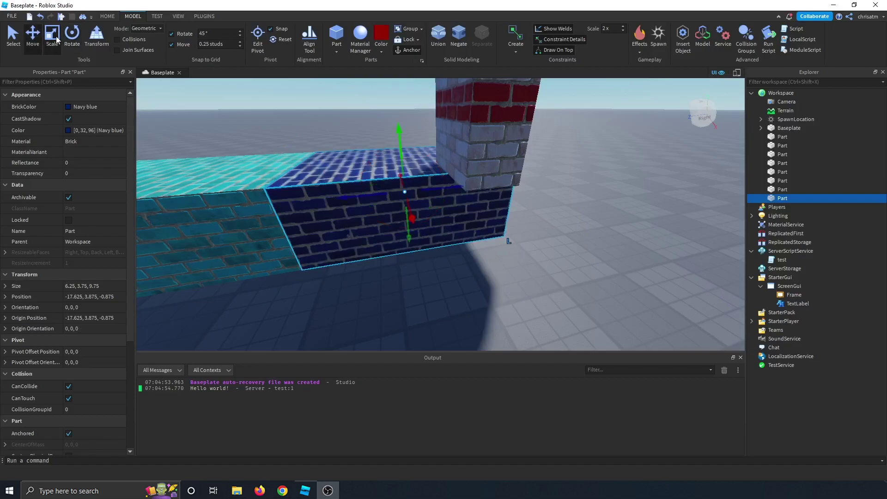
{"action": "left_click", "coordinate": [52, 36]}
{"action": "key", "text": "s"}
{"action": "key", "text": "d"}
{"action": "right_click_drag", "start_coordinate": [538, 252], "coordinate": [538, 253]}
{"action": "left_click_drag", "start_coordinate": [224, 43], "coordinate": [186, 41]}
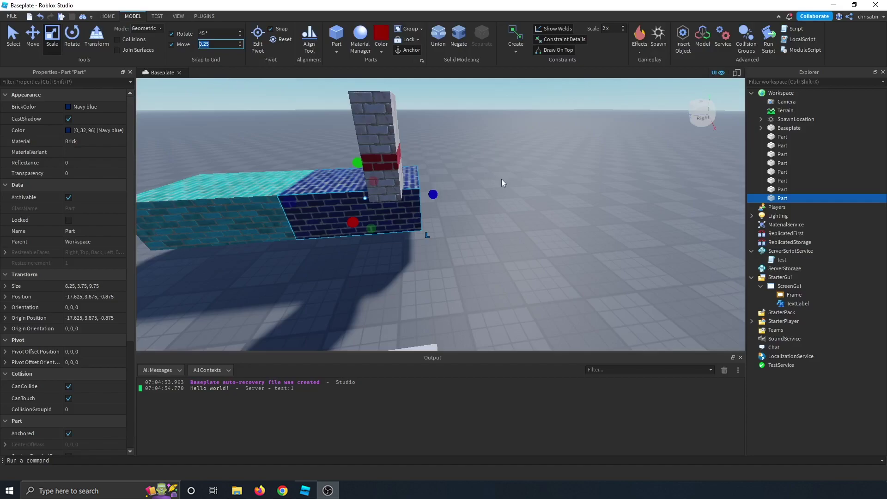
{"action": "left_click_drag", "start_coordinate": [440, 195], "coordinate": [459, 193]}
- Set the movement snap increment to 10 studs and try scaling the navy blue block's free end with it
{"action": "left_click", "coordinate": [205, 44]}
{"action": "type", "text": "1"}
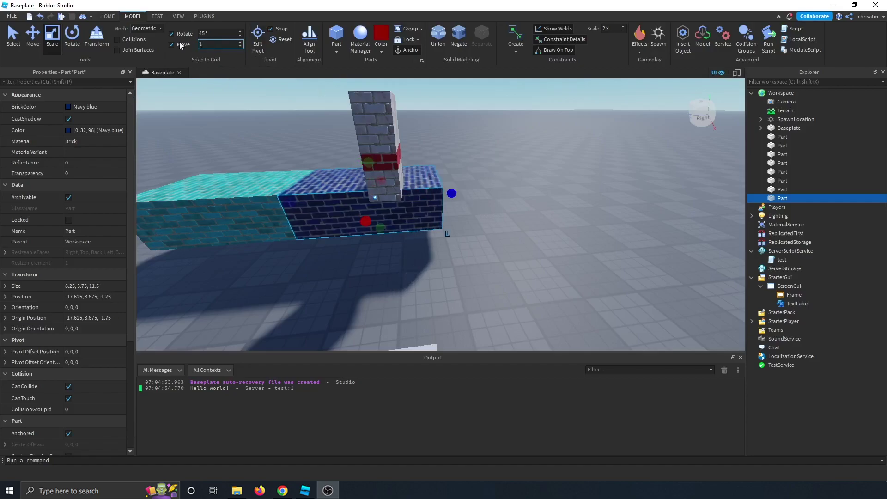
{"action": "type", "text": "0"}
{"action": "right_click_drag", "start_coordinate": [548, 193], "coordinate": [548, 192]}
{"action": "key", "text": "s"}
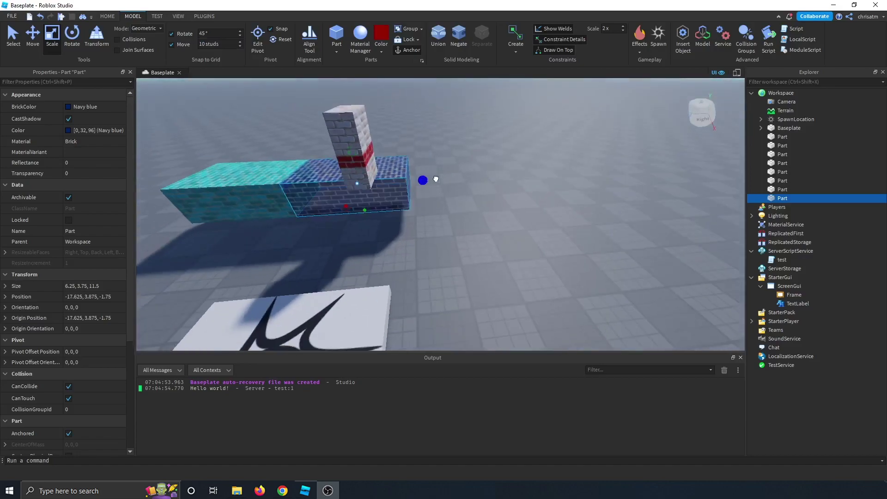
{"action": "mouse_move", "coordinate": [435, 179]}
{"action": "left_mouse_down"}
{"action": "mouse_move", "coordinate": [708, 166]}
{"action": "mouse_move", "coordinate": [447, 170]}
{"action": "left_mouse_up"}
{"action": "key", "text": "w"}
{"action": "right_click_drag", "start_coordinate": [450, 251], "coordinate": [468, 239]}
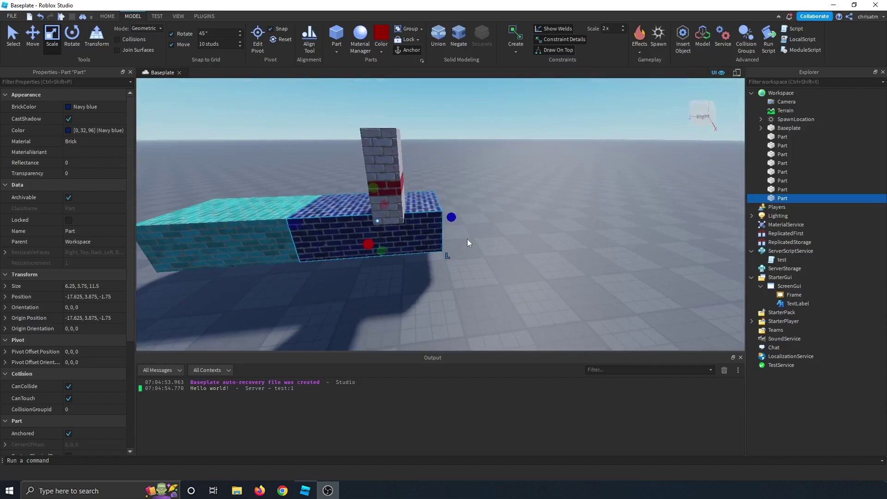
- Move the navy blue block's pivot to the end beside the bluish green block, offset 5.75 studs along Z, and test rotating around it
{"action": "key", "text": "w"}
{"action": "key", "text": "a"}
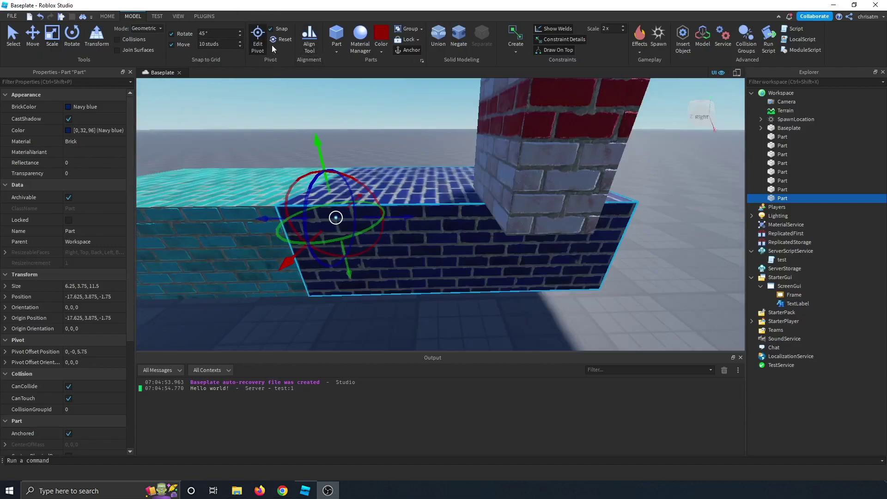
{"action": "left_click", "coordinate": [71, 35]}
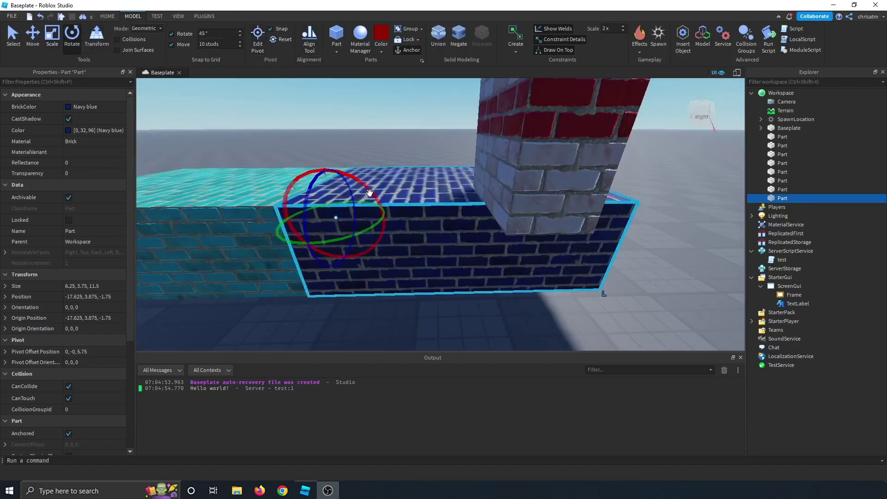
{"action": "left_click_drag", "start_coordinate": [365, 185], "coordinate": [347, 182]}
{"action": "left_click_drag", "start_coordinate": [347, 182], "coordinate": [368, 197]}
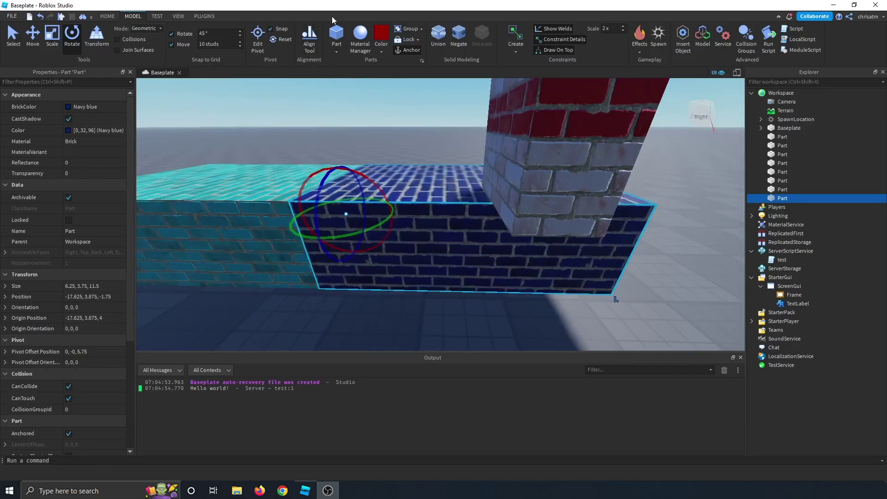
- Union the top and bottom grey brick parts of the pillar into one object
{"action": "key", "text": "f"}
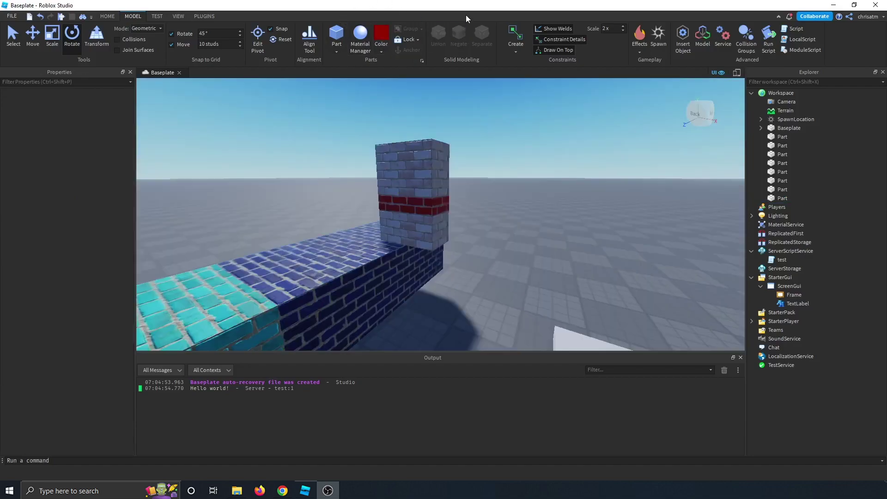
{"action": "left_click", "coordinate": [418, 150]}
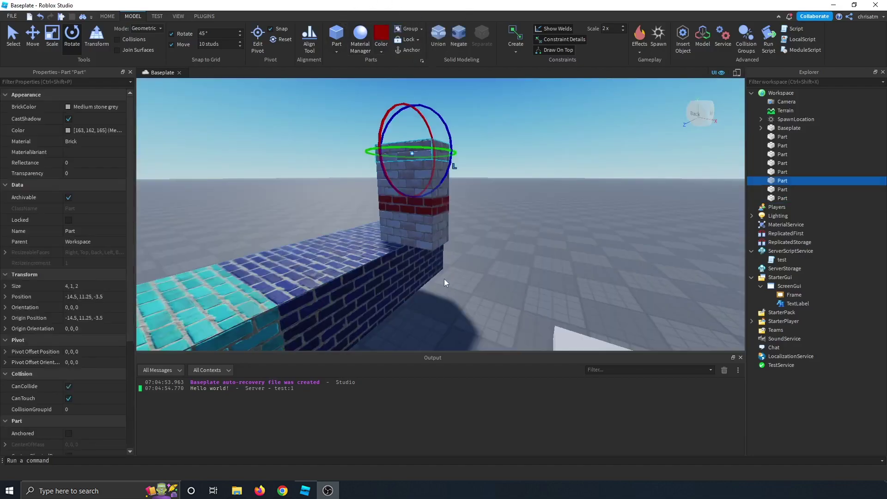
{"action": "left_click", "coordinate": [421, 240], "text": "ctrl"}
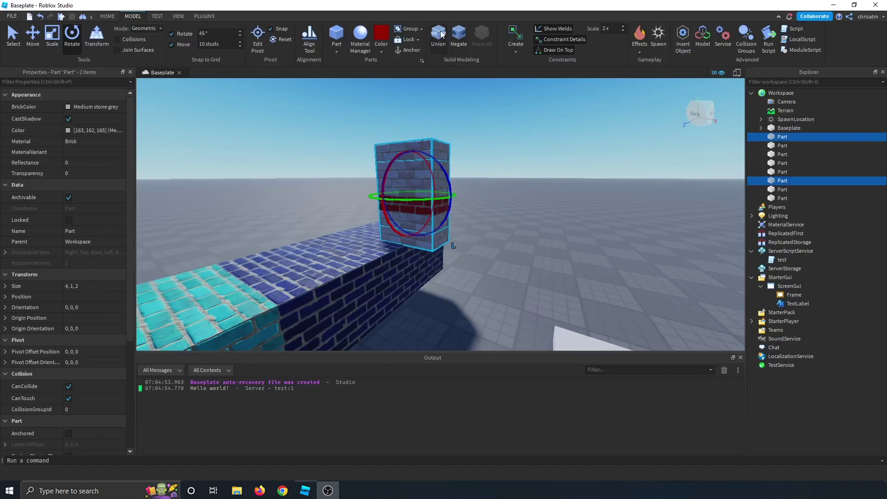
{"action": "left_click", "coordinate": [442, 35]}
{"action": "mouse_move", "coordinate": [778, 131]}
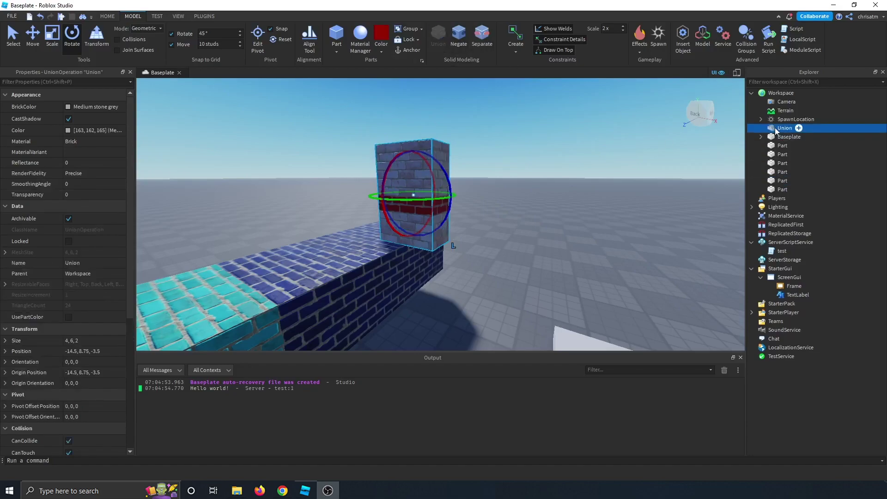
{"action": "double_click", "coordinate": [775, 132]}
{"action": "key", "text": "Return"}
{"action": "key", "text": "f"}
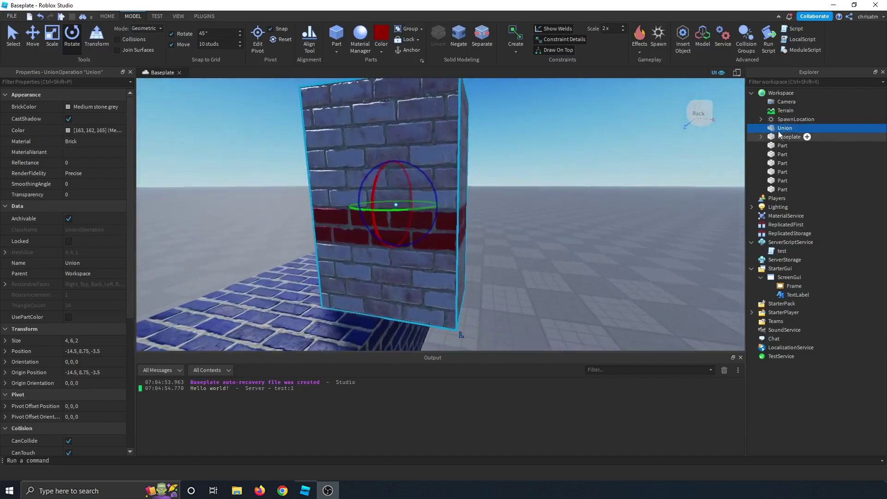
{"action": "right_click_drag", "start_coordinate": [602, 223], "coordinate": [599, 213]}
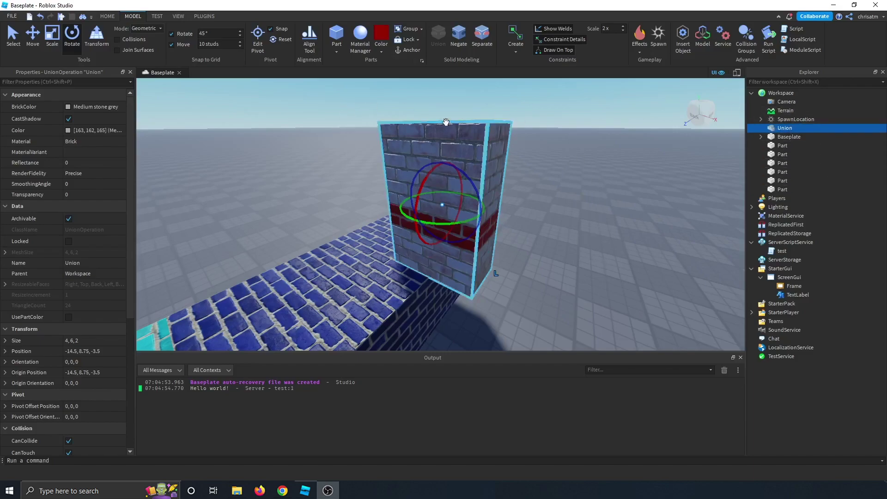
- Separate the pillar union back into its individual parts and select the bottom grey part
{"action": "left_click", "coordinate": [482, 37]}
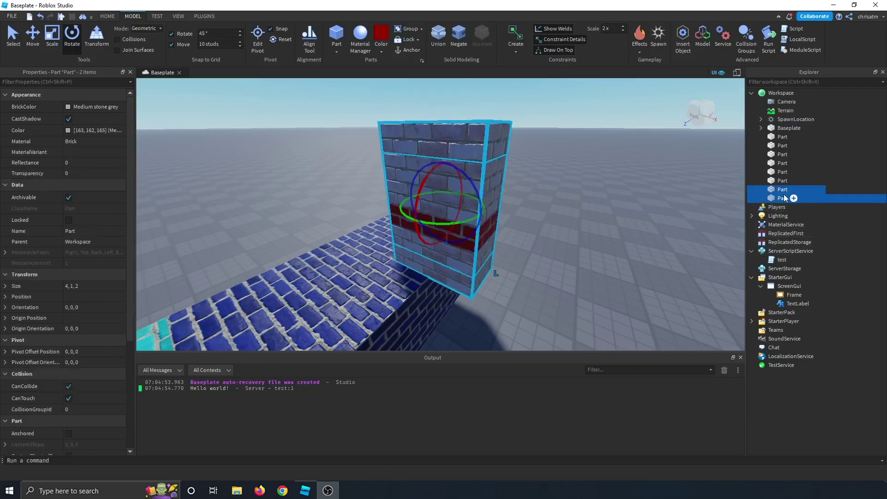
{"action": "left_click", "coordinate": [786, 198]}
{"action": "key", "text": "f"}
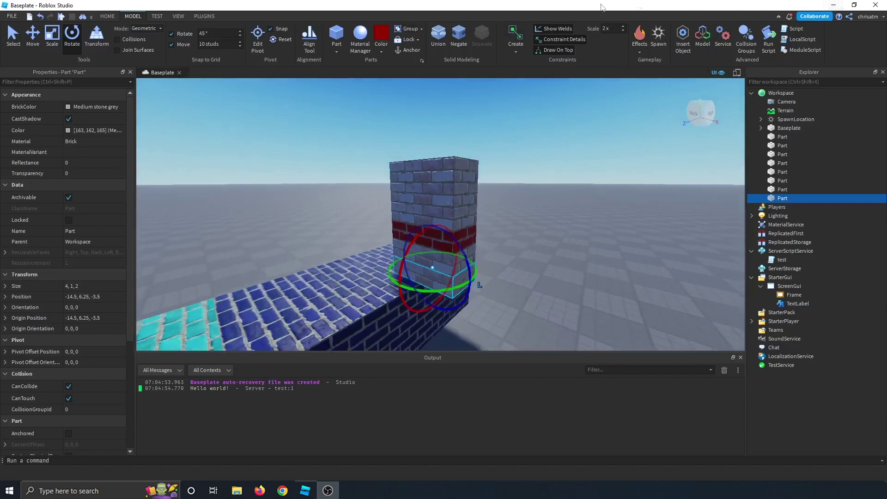
{"action": "scroll", "coordinate": [589, 92], "scroll_direction": "up", "scroll_amount": 2}
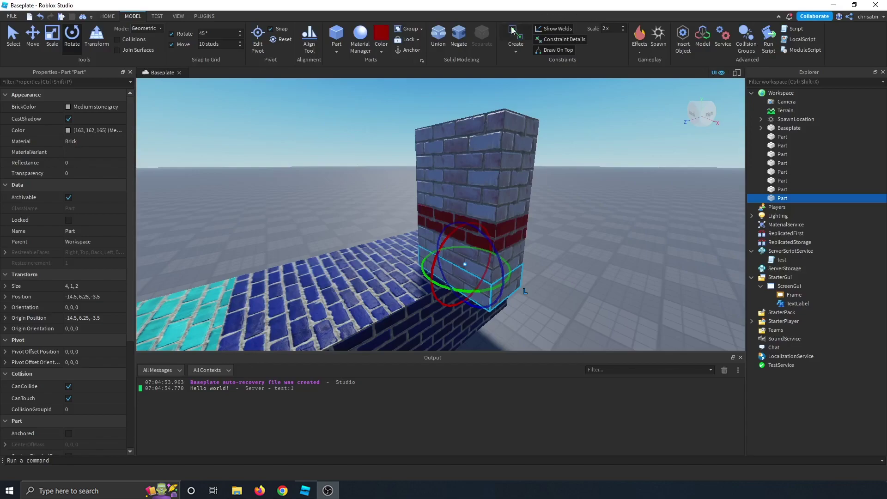
- Create a Weld constraint between the pillar's top grey part and the navy blue block
{"action": "right_click_drag", "start_coordinate": [622, 217], "coordinate": [622, 217]}
{"action": "scroll", "coordinate": [617, 220], "scroll_direction": "down", "scroll_amount": 2}
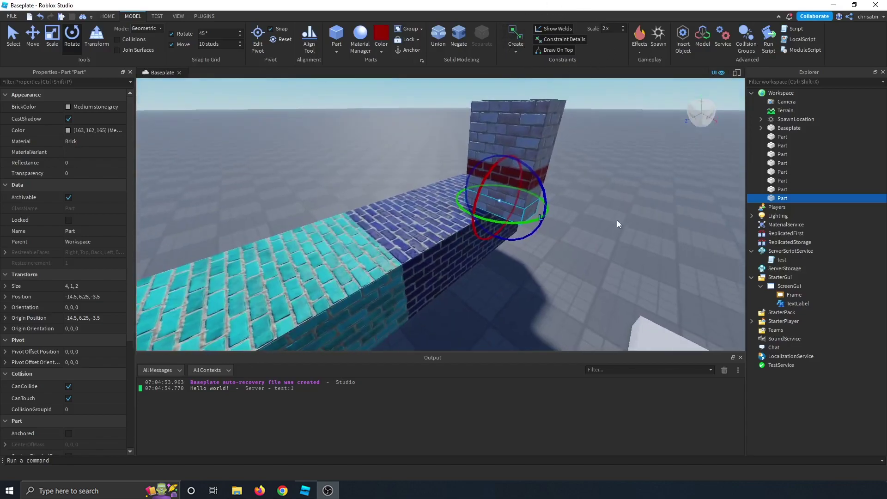
{"action": "left_click", "coordinate": [425, 227]}
{"action": "right_click_drag", "start_coordinate": [550, 253], "coordinate": [550, 253]}
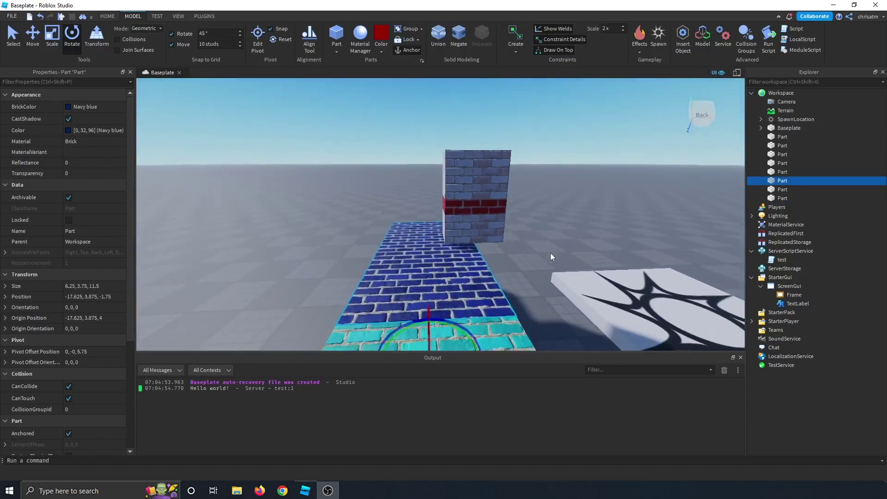
{"action": "key", "text": "a"}
{"action": "left_click", "coordinate": [502, 157]}
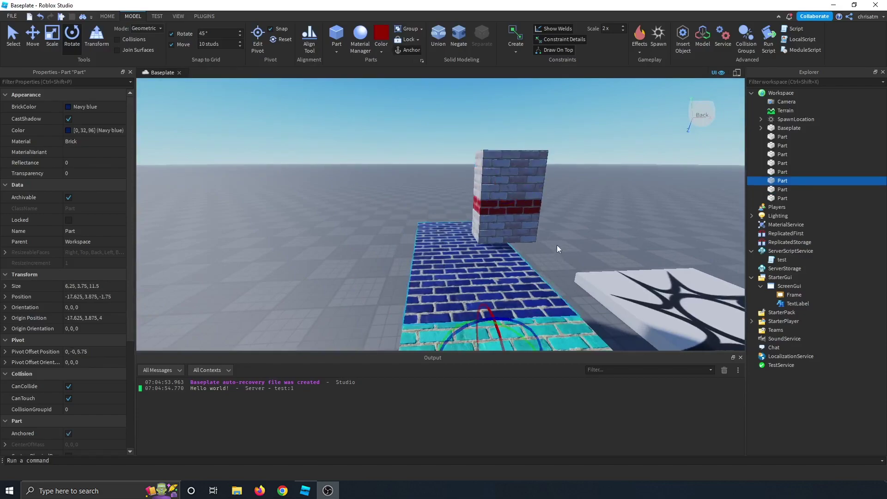
{"action": "left_click", "coordinate": [519, 44]}
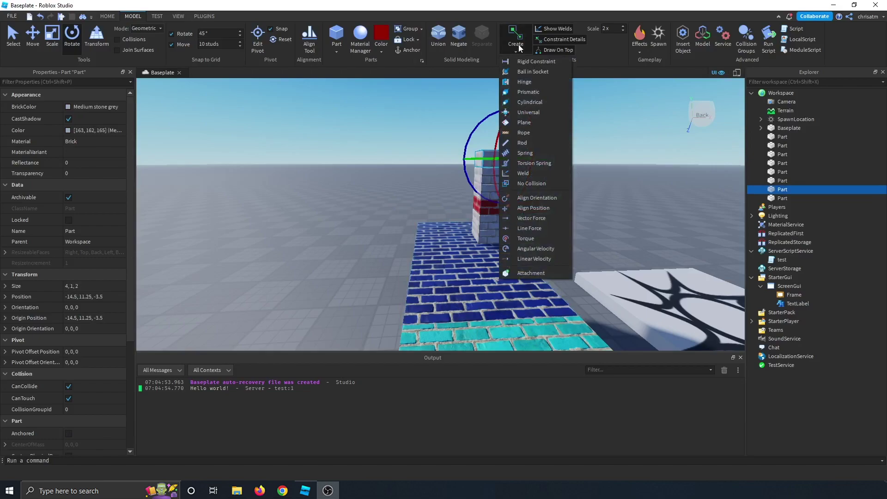
{"action": "left_click", "coordinate": [523, 173]}
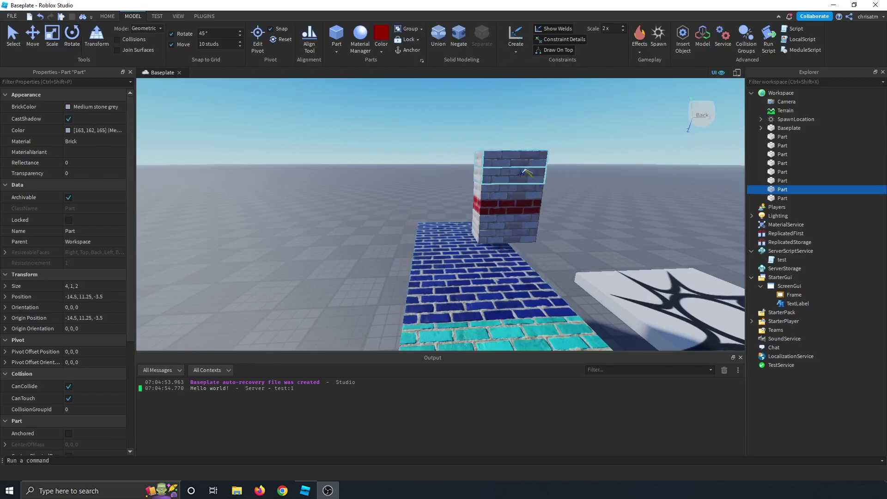
{"action": "left_click", "coordinate": [493, 183]}
{"action": "left_click", "coordinate": [438, 258]}
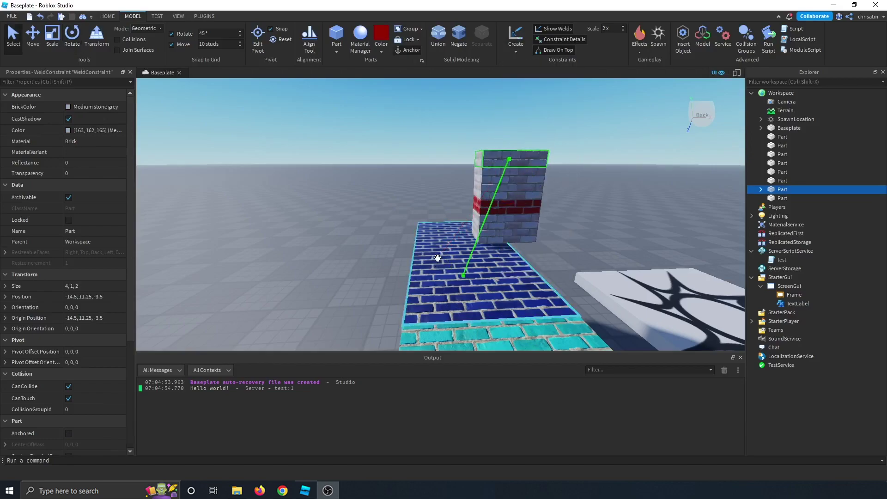
{"action": "right_click_drag", "start_coordinate": [569, 234], "coordinate": [570, 236]}
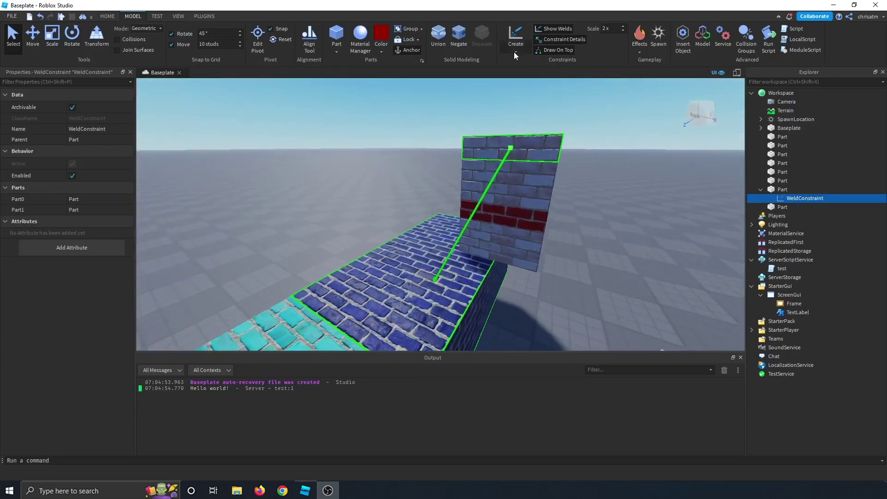
- Create a Spring constraint from the pillar's top grey part to the top face of the navy blue block
{"action": "left_click", "coordinate": [515, 51]}
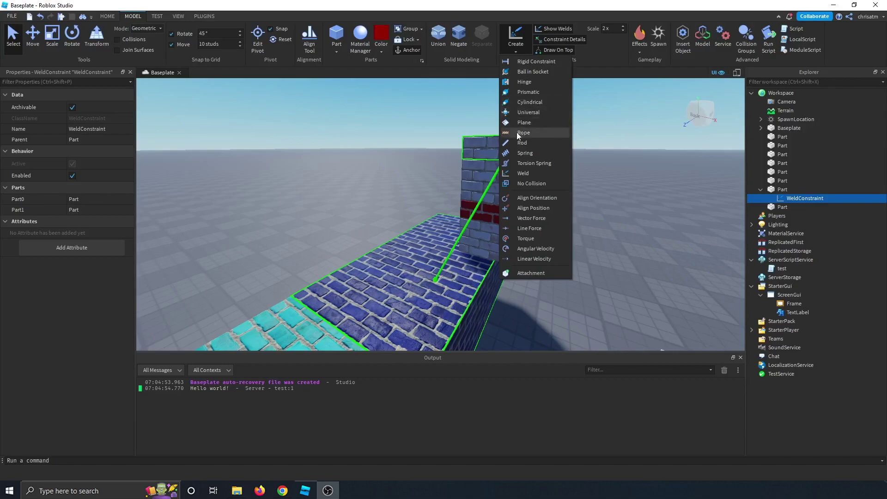
{"action": "left_click", "coordinate": [518, 153]}
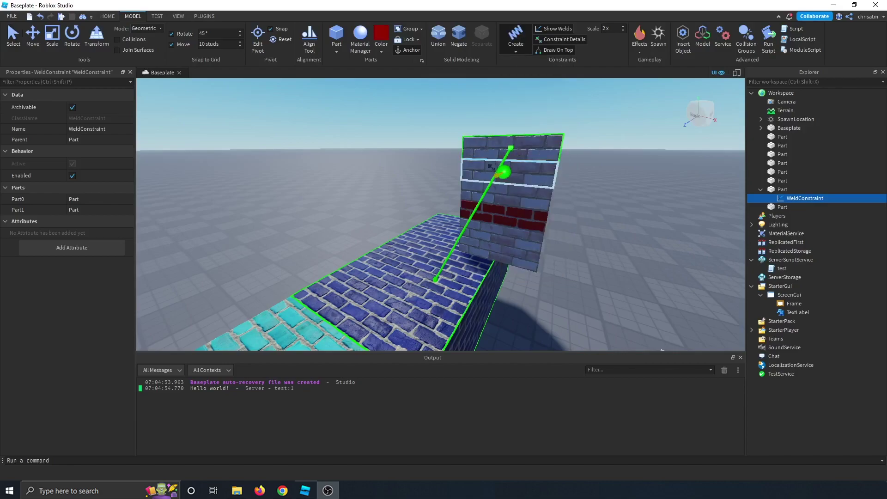
{"action": "left_click", "coordinate": [506, 148]}
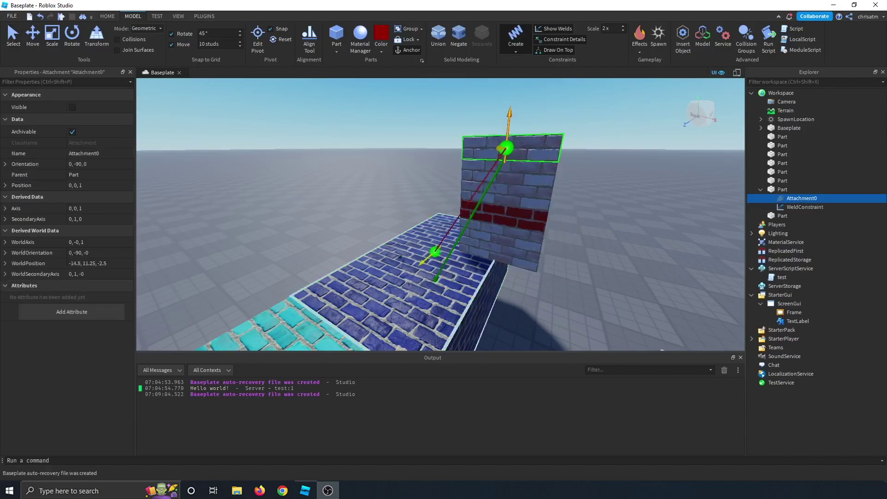
{"action": "left_click", "coordinate": [434, 253]}
{"action": "right_click_drag", "start_coordinate": [682, 232], "coordinate": [682, 232]}
{"action": "scroll", "coordinate": [682, 233], "scroll_direction": "up", "scroll_amount": 1}
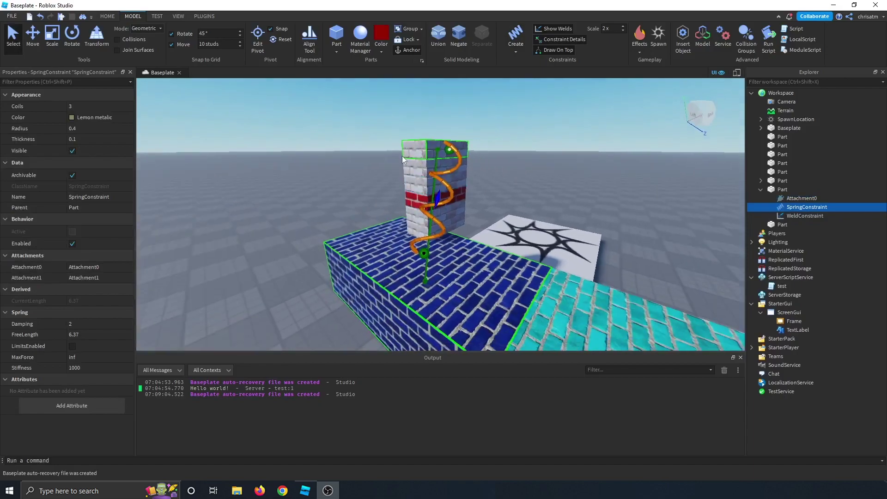
{"action": "scroll", "coordinate": [431, 143], "scroll_direction": "up", "scroll_amount": 2}
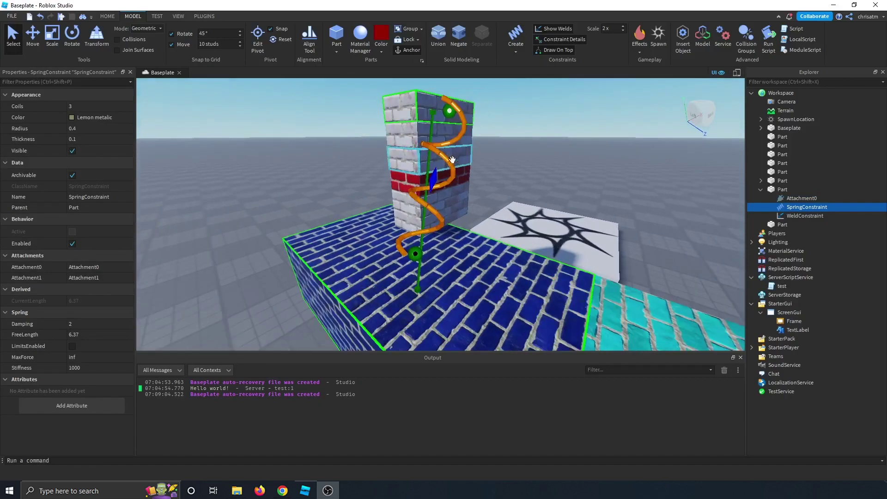
{"action": "right_click_drag", "start_coordinate": [648, 166], "coordinate": [501, 129]}
{"action": "scroll", "coordinate": [457, 143], "scroll_direction": "down", "scroll_amount": 1}
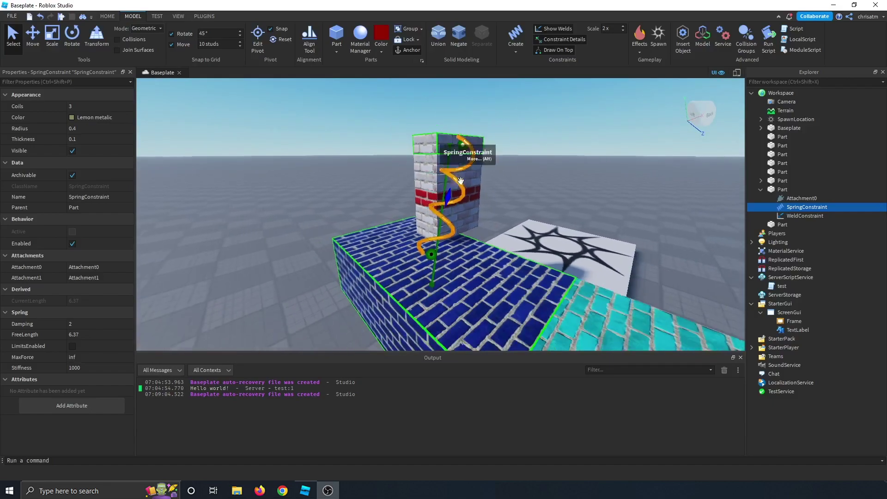
- Turn off the weld display and the constraint details for the spring on the brick pillar
{"action": "right_click_drag", "start_coordinate": [557, 209], "coordinate": [506, 48]}
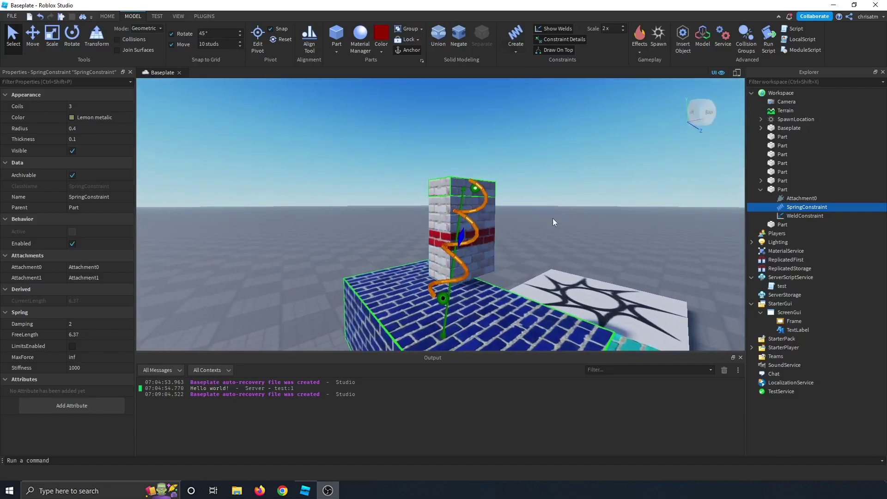
{"action": "mouse_move", "coordinate": [553, 218]}
{"action": "right_mouse_down"}
{"action": "mouse_move", "coordinate": [534, 238]}
{"action": "mouse_move", "coordinate": [542, 216]}
{"action": "right_mouse_up"}
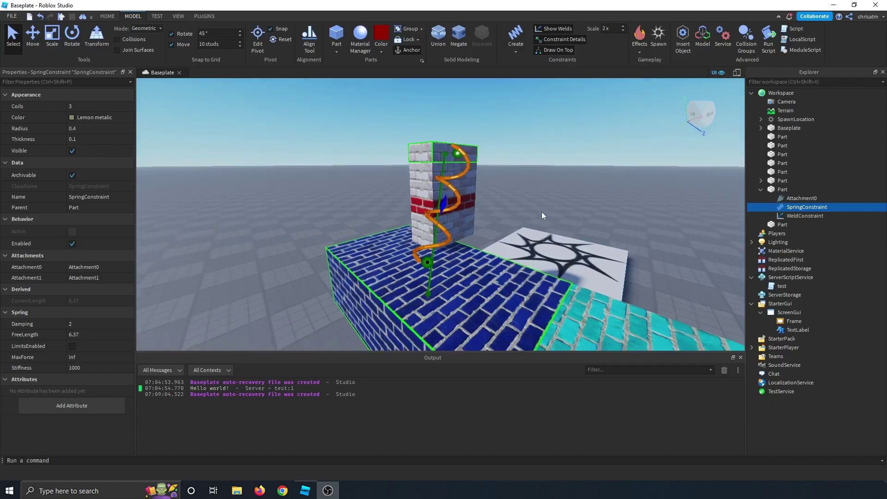
{"action": "left_click", "coordinate": [558, 30]}
{"action": "left_click", "coordinate": [558, 38]}
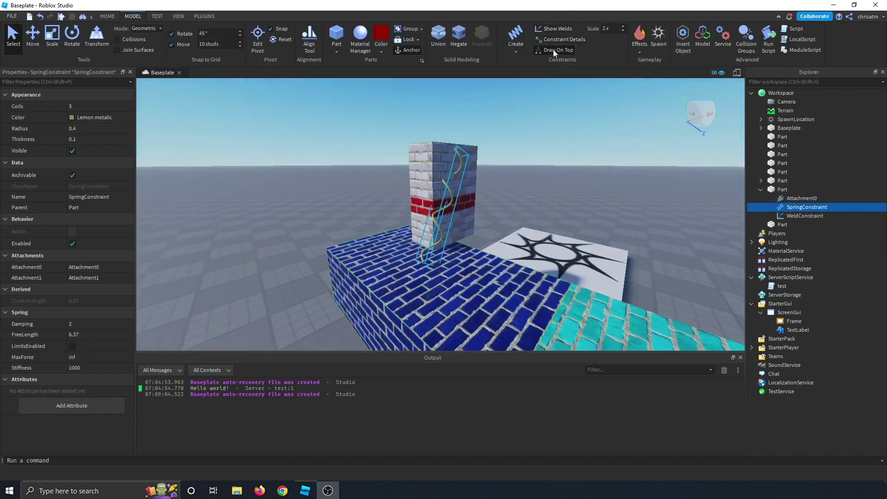
{"action": "right_click_drag", "start_coordinate": [542, 132], "coordinate": [543, 132]}
{"action": "left_click", "coordinate": [575, 175]}
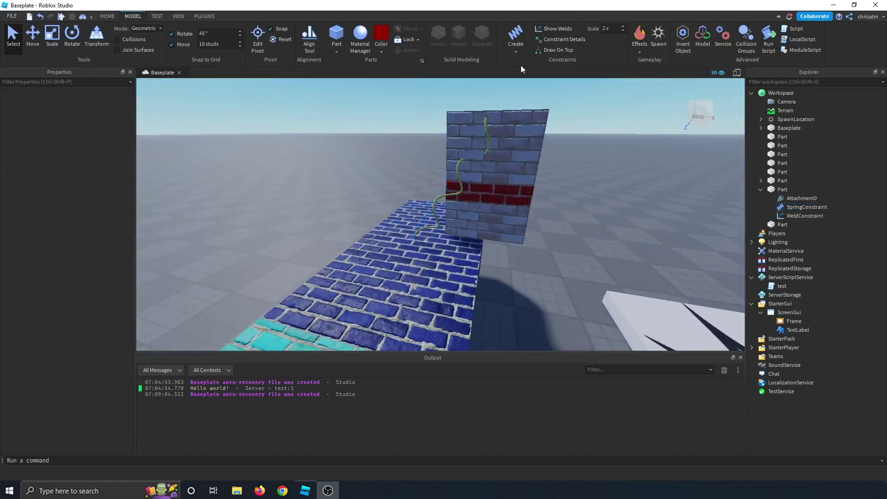
- Turn the constraint details and the weld display back on
{"action": "left_click", "coordinate": [567, 40]}
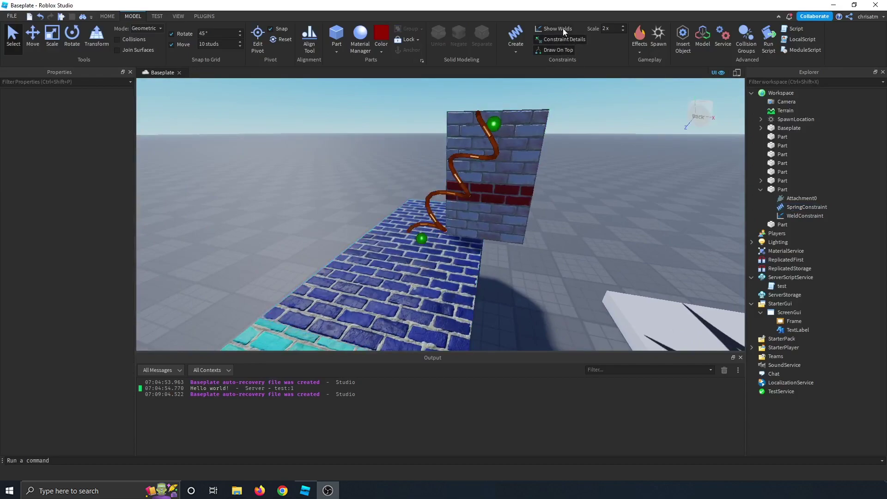
{"action": "left_click", "coordinate": [563, 28]}
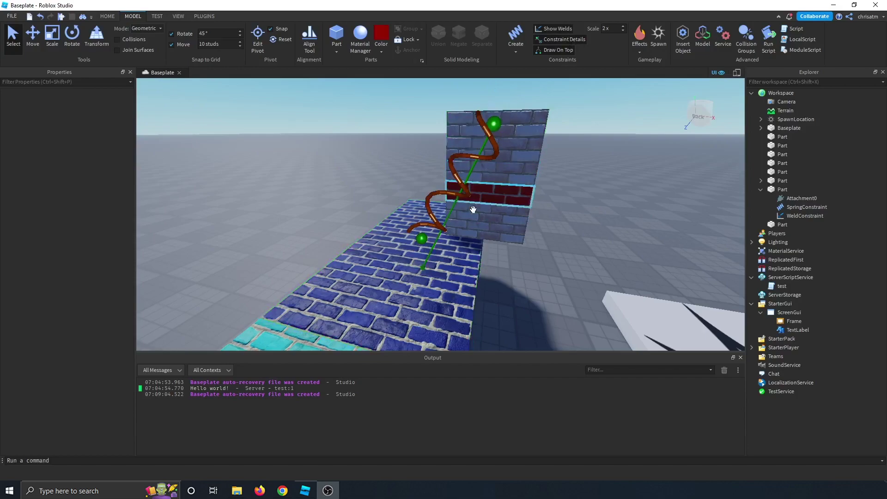
- Set the constraint display scale to 6.5x
{"action": "right_click_drag", "start_coordinate": [563, 240], "coordinate": [563, 240]}
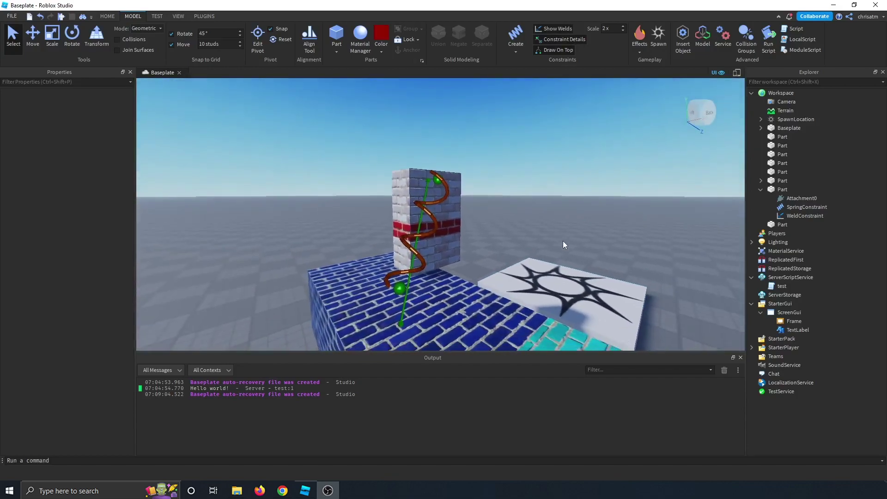
{"action": "left_click", "coordinate": [623, 27]}
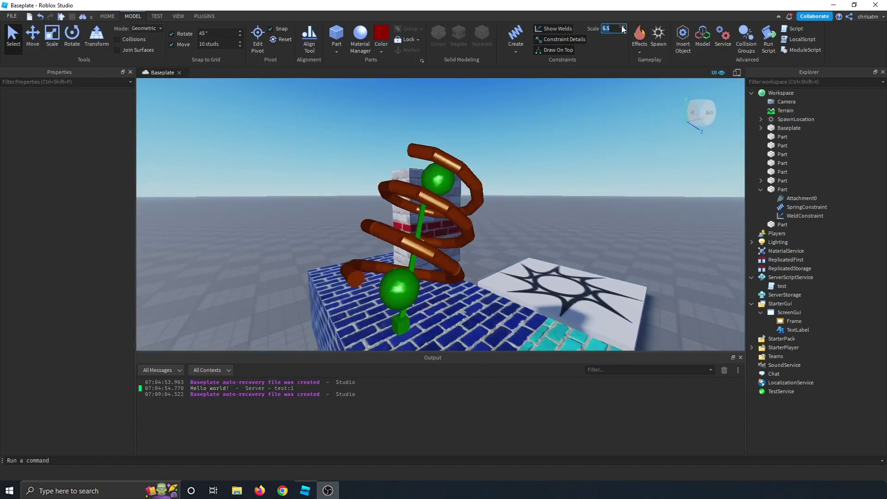
{"action": "right_click_drag", "start_coordinate": [531, 239], "coordinate": [531, 238]}
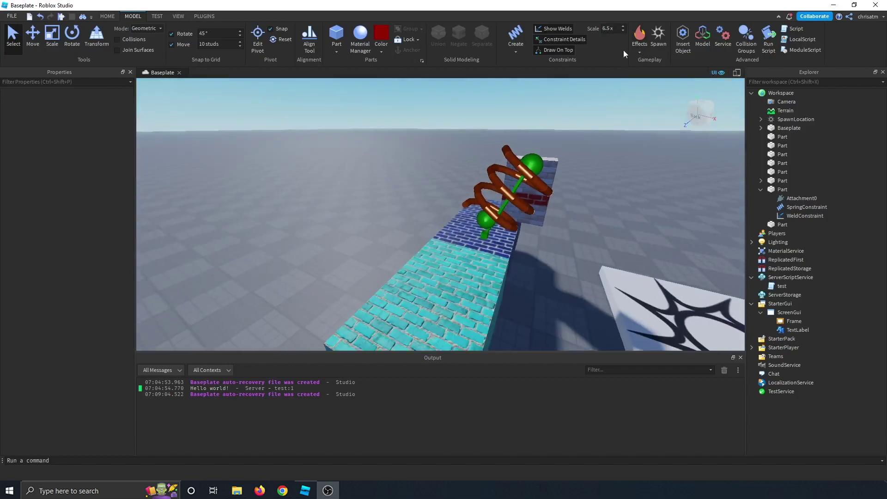
- Try to insert a Smoke effect with no part selected
{"action": "left_click", "coordinate": [640, 51]}
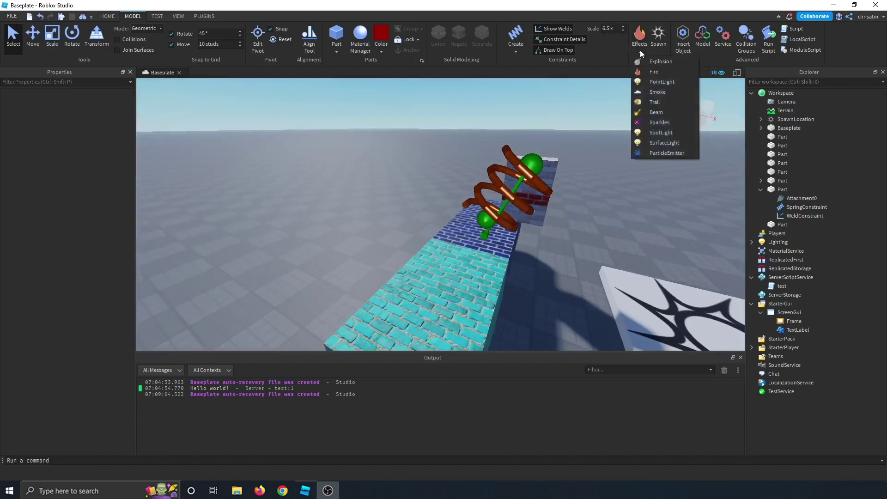
{"action": "left_click", "coordinate": [669, 92]}
{"action": "right_click_drag", "start_coordinate": [586, 150], "coordinate": [567, 137]}
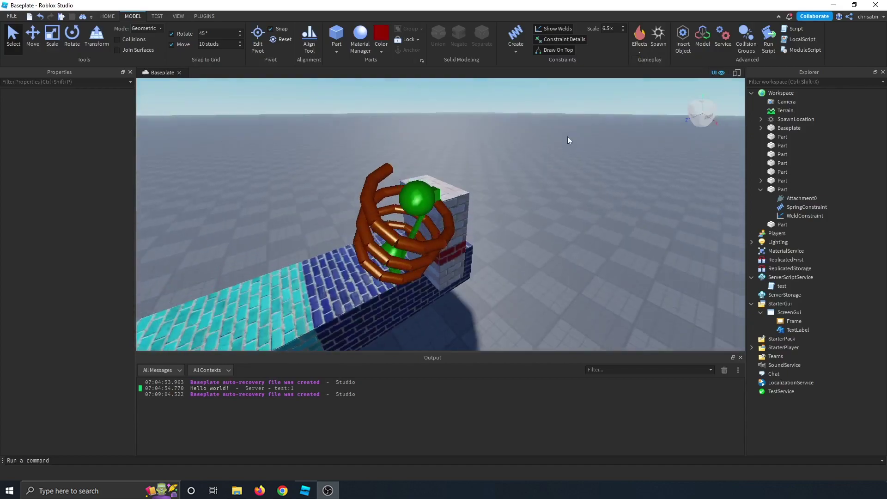
- Hide the constraint details and welds, and add a Fire effect to the pillar's top grey part
{"action": "left_click", "coordinate": [459, 197]}
{"action": "right_click_drag", "start_coordinate": [538, 197], "coordinate": [534, 179]}
{"action": "scroll", "coordinate": [547, 195], "scroll_direction": "up", "scroll_amount": 3}
{"action": "left_click", "coordinate": [552, 40]}
{"action": "left_click", "coordinate": [554, 29]}
{"action": "left_click", "coordinate": [640, 46]}
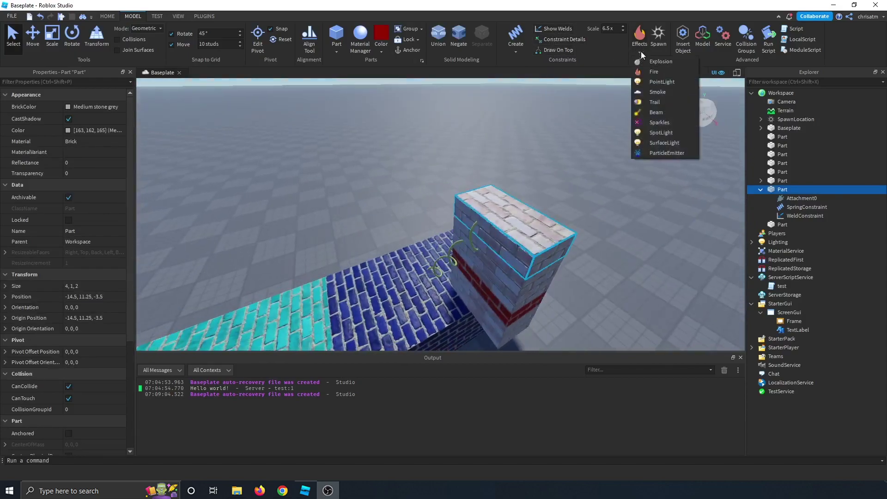
{"action": "left_click", "coordinate": [648, 75]}
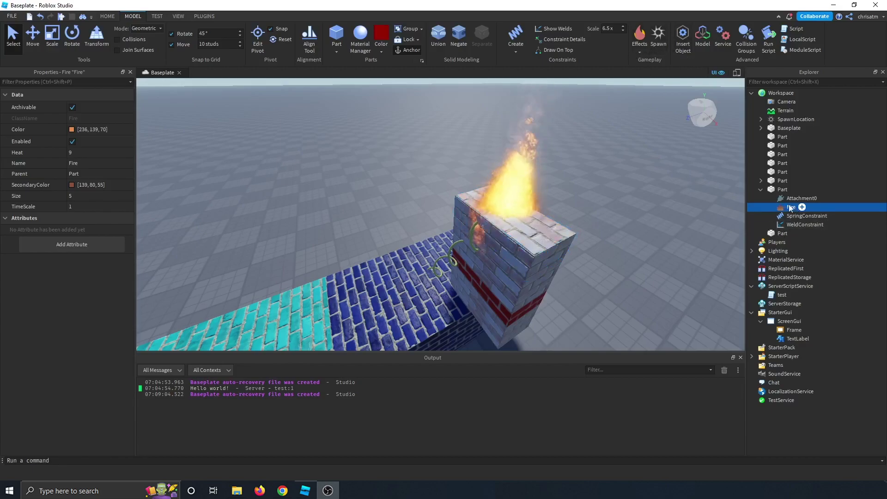
- Add a Smoke effect under Fire and reparent it to the pillar's top grey part
{"action": "left_click", "coordinate": [639, 46]}
{"action": "left_click", "coordinate": [654, 93]}
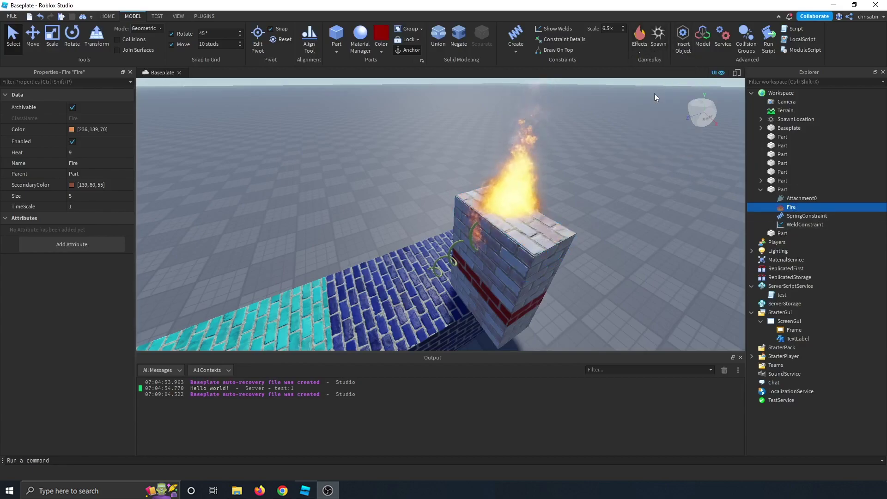
{"action": "key", "text": "f"}
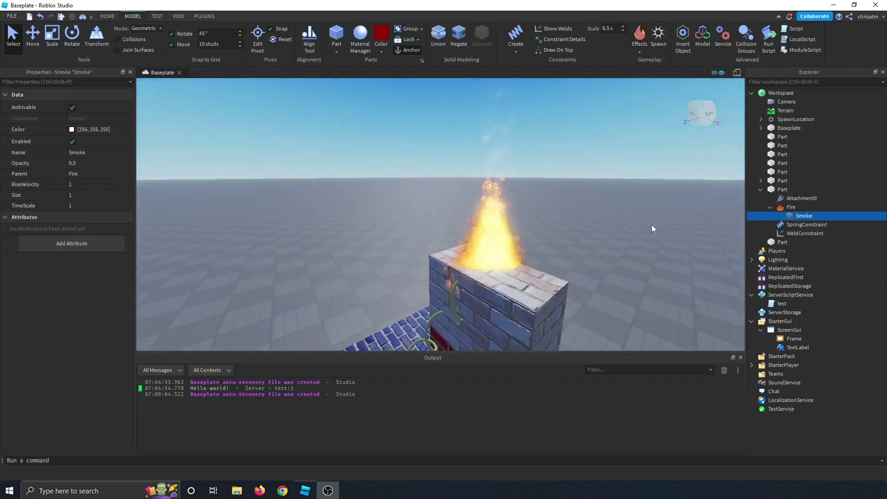
{"action": "left_click_drag", "start_coordinate": [797, 218], "coordinate": [788, 191]}
{"action": "scroll", "coordinate": [630, 212], "scroll_direction": "down", "scroll_amount": 3}
{"action": "right_click_drag", "start_coordinate": [630, 212], "coordinate": [630, 212]}
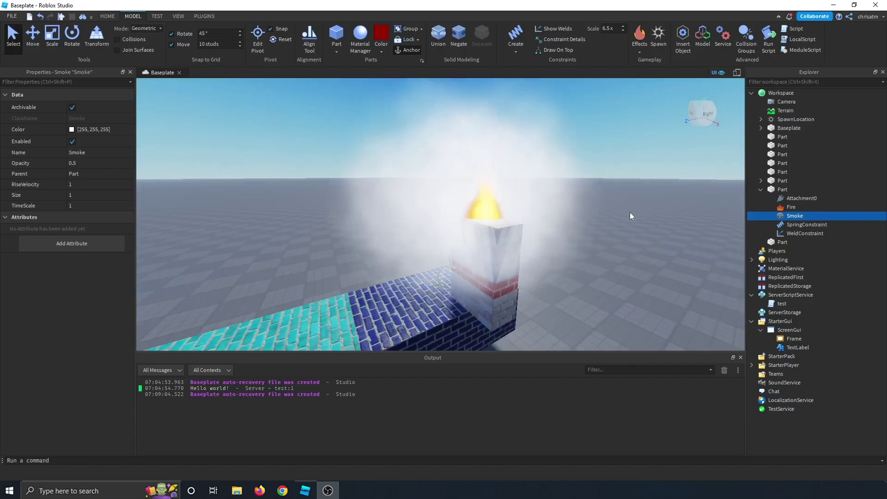
- Delete the Smoke effect from the pillar's top grey part, leaving the Fire effect in place
{"action": "scroll", "coordinate": [632, 260], "scroll_direction": "down", "scroll_amount": 2}
{"action": "left_click", "coordinate": [784, 208]}
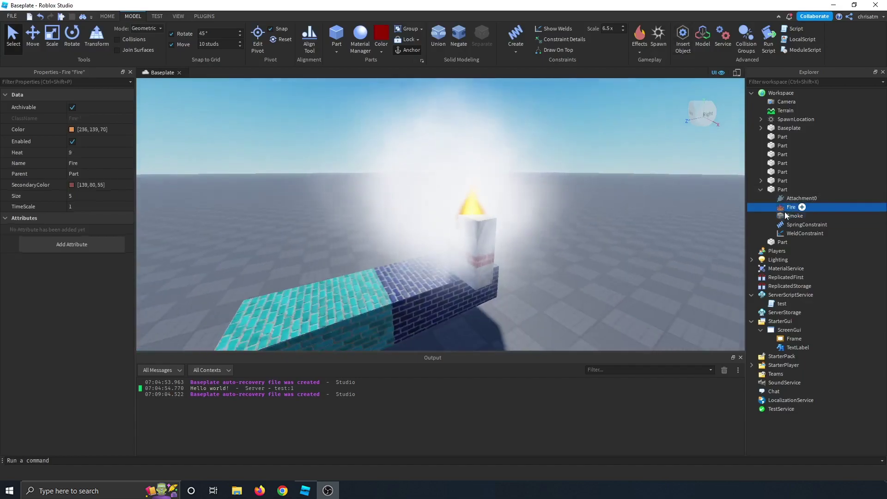
{"action": "left_click", "coordinate": [783, 214]}
{"action": "key", "text": "Delete"}
{"action": "key", "text": "Delete"}
- Insert a second SpawnLocation and place it on the baseplate beside the existing spawn pad
{"action": "right_click_drag", "start_coordinate": [586, 193], "coordinate": [586, 190]}
{"action": "left_click", "coordinate": [660, 39]}
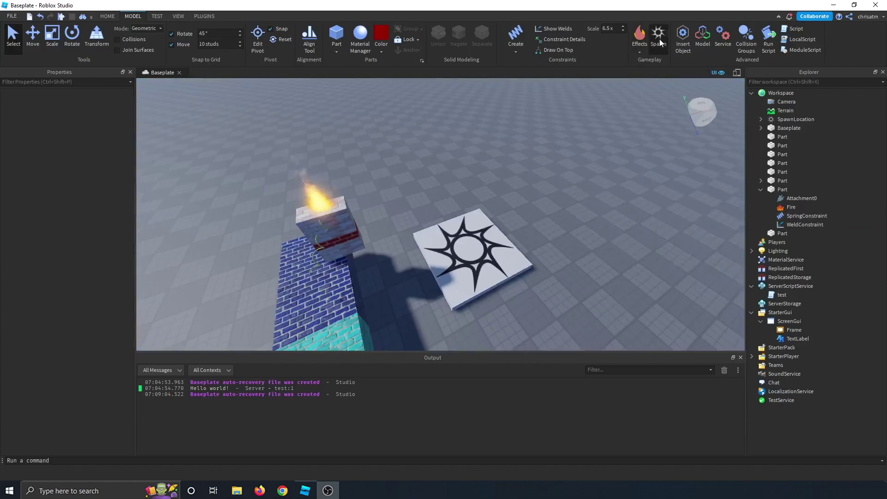
{"action": "left_click_drag", "start_coordinate": [444, 203], "coordinate": [557, 213]}
- Delete the new spawn pad's decal and the second SpawnLocation itself
{"action": "left_click", "coordinate": [562, 207]}
{"action": "key", "text": "Delete"}
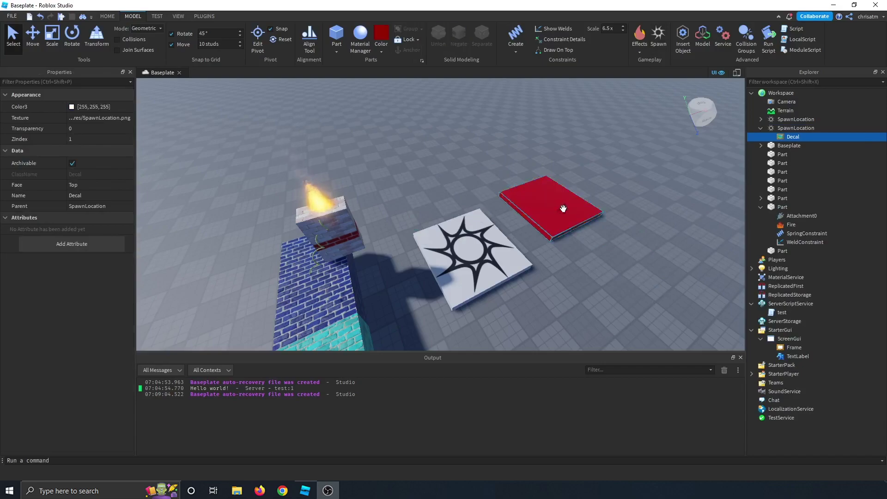
{"action": "left_click", "coordinate": [577, 204]}
{"action": "key", "text": "Delete"}
{"action": "right_click_drag", "start_coordinate": [646, 129], "coordinate": [646, 129]}
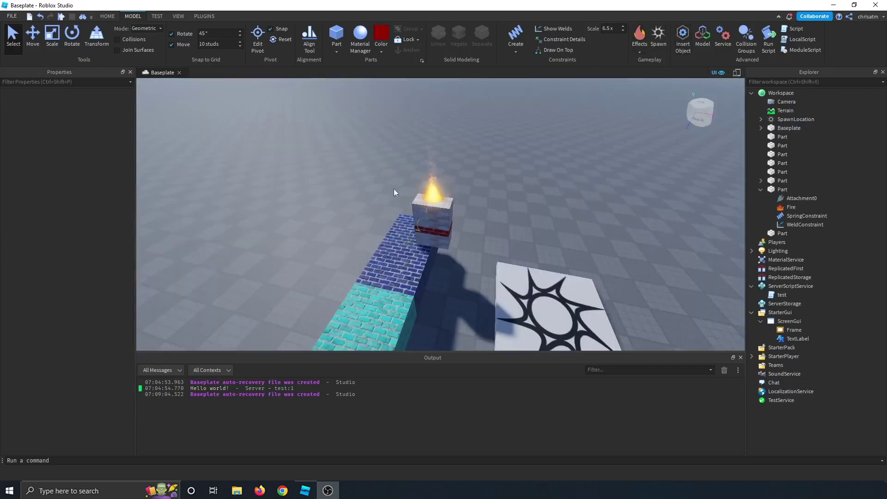
{"action": "left_click", "coordinate": [638, 48]}
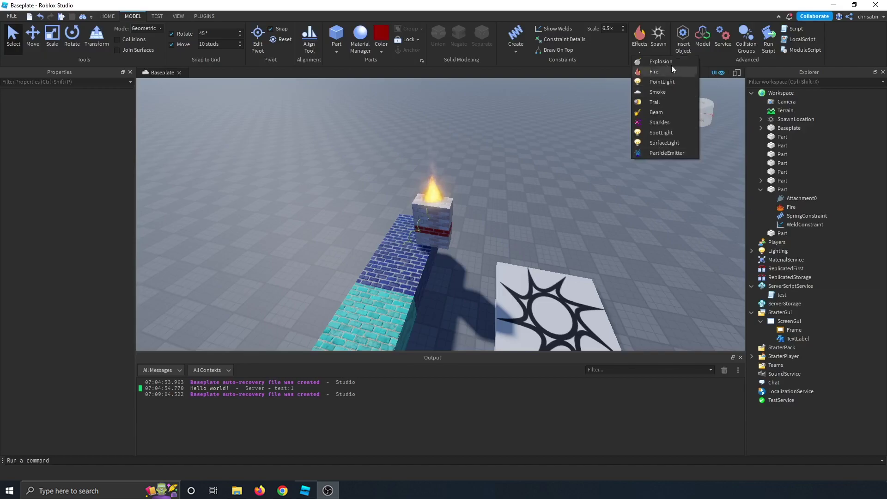
{"action": "left_click", "coordinate": [641, 34]}
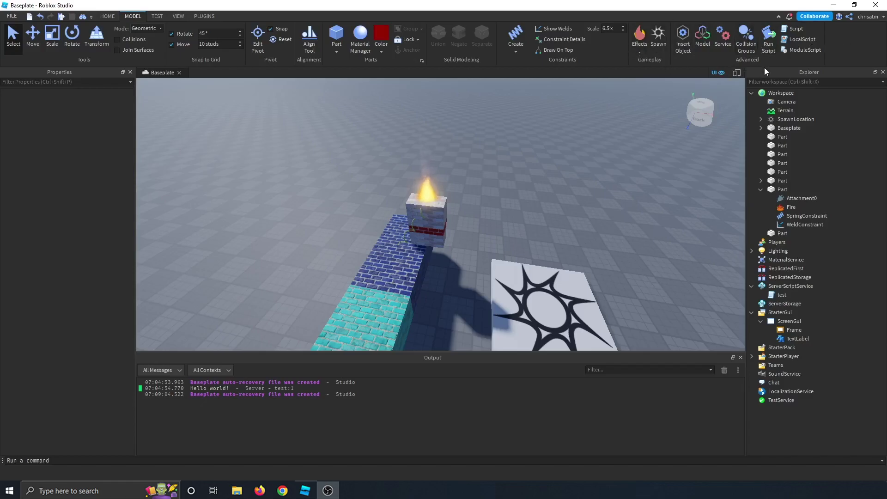
- Open the Collision Groups Editor and look over the simulation, client-server and emulation test tools
{"action": "left_click", "coordinate": [750, 46]}
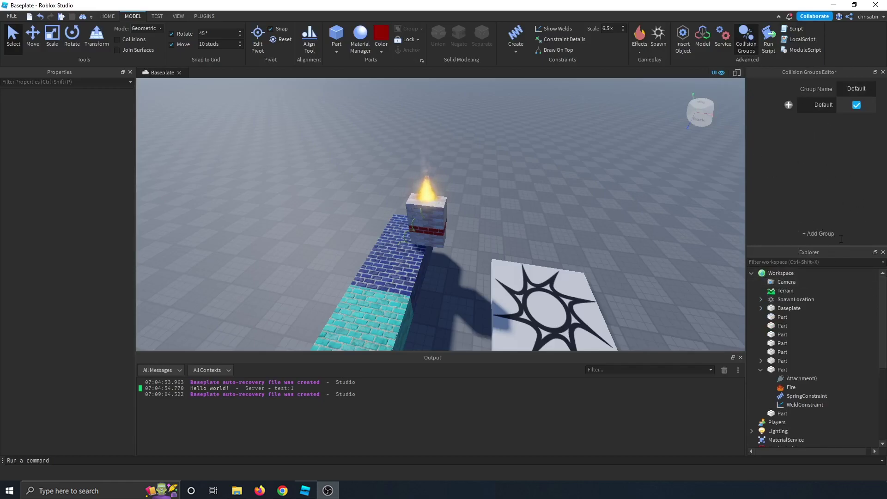
{"action": "right_click_drag", "start_coordinate": [663, 240], "coordinate": [663, 240]}
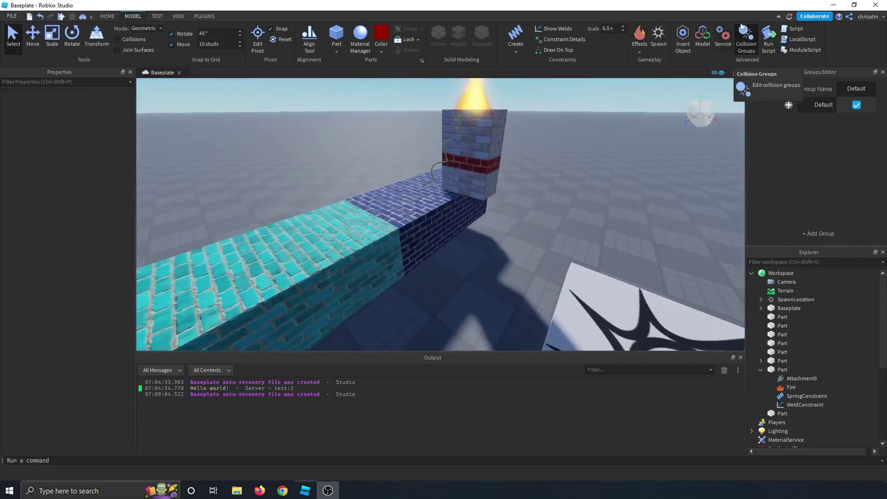
{"action": "left_click", "coordinate": [156, 17]}
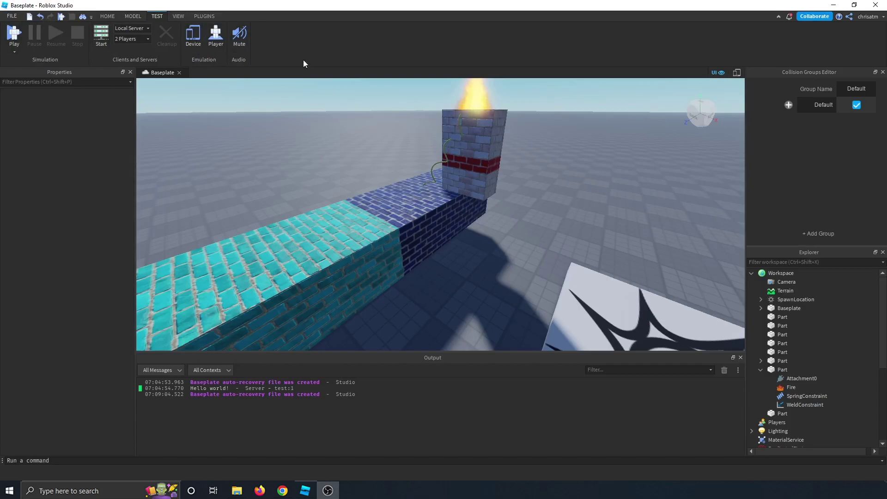
- Close the Collision Groups Editor, and hide and restore the Explorer
{"action": "left_click", "coordinate": [179, 16]}
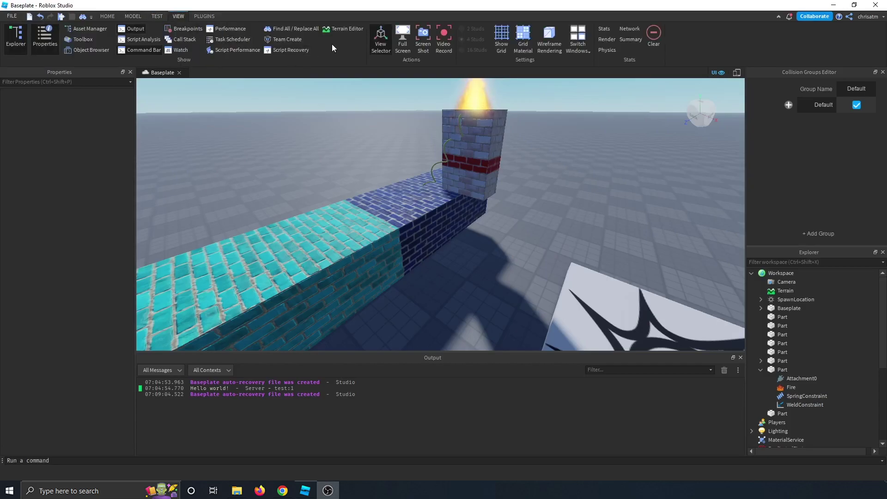
{"action": "left_click", "coordinate": [15, 37]}
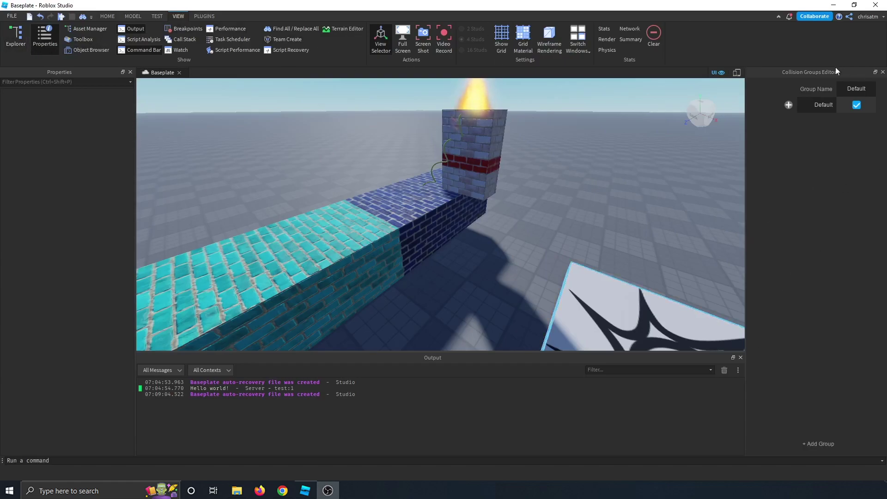
{"action": "left_click", "coordinate": [883, 72]}
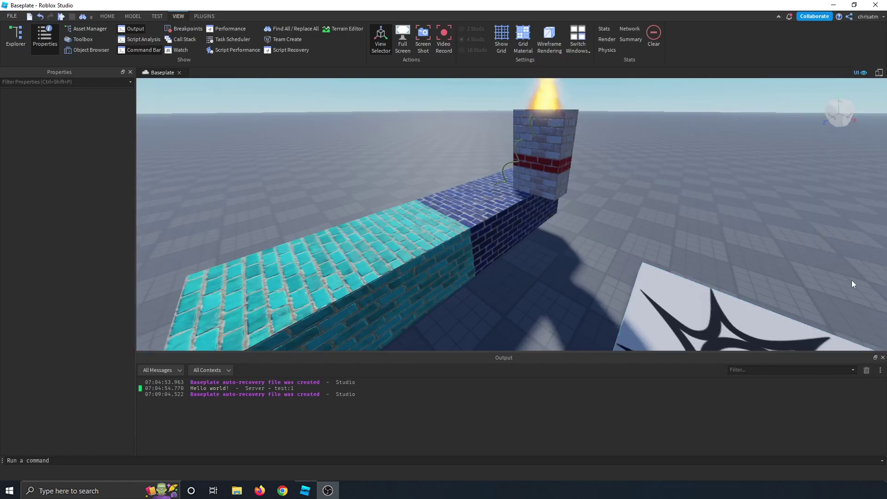
{"action": "left_click", "coordinate": [15, 40]}
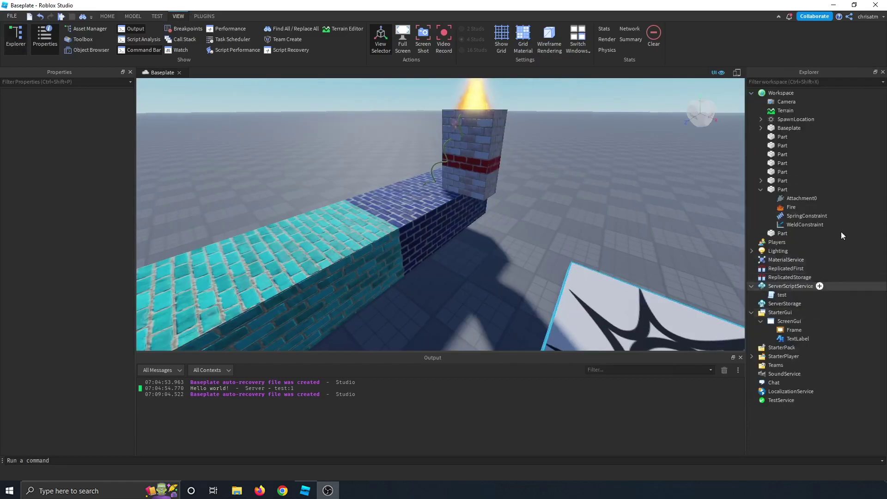
- Select the navy blue block, and hide and restore the Properties window
{"action": "right_click_drag", "start_coordinate": [531, 263], "coordinate": [490, 252]}
{"action": "scroll", "coordinate": [530, 263], "scroll_direction": "up", "scroll_amount": 2}
{"action": "left_click", "coordinate": [499, 245]}
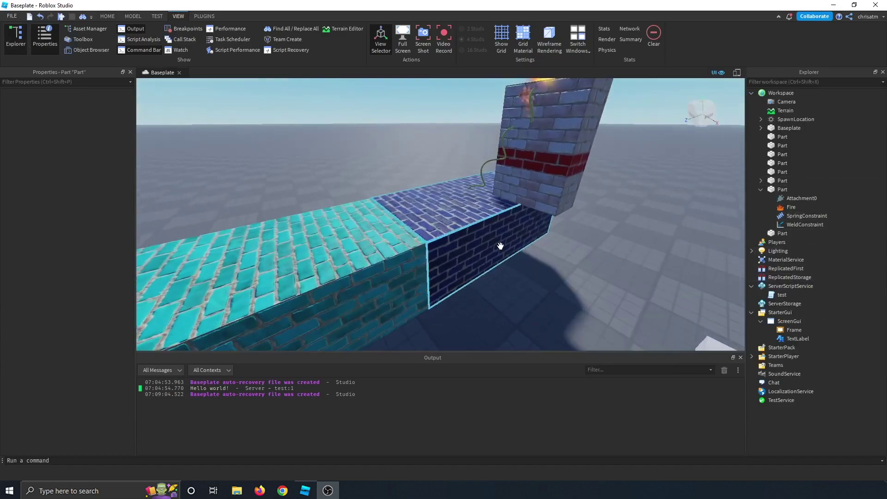
{"action": "left_click", "coordinate": [130, 72]}
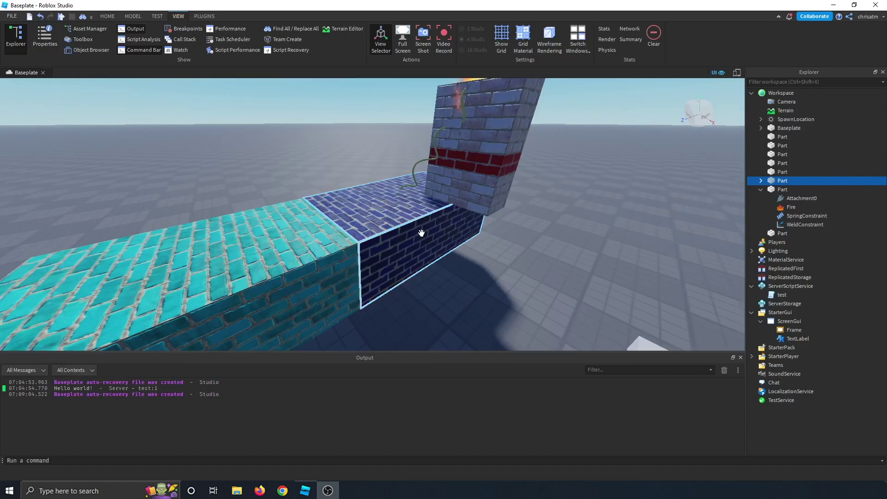
{"action": "left_click", "coordinate": [43, 35]}
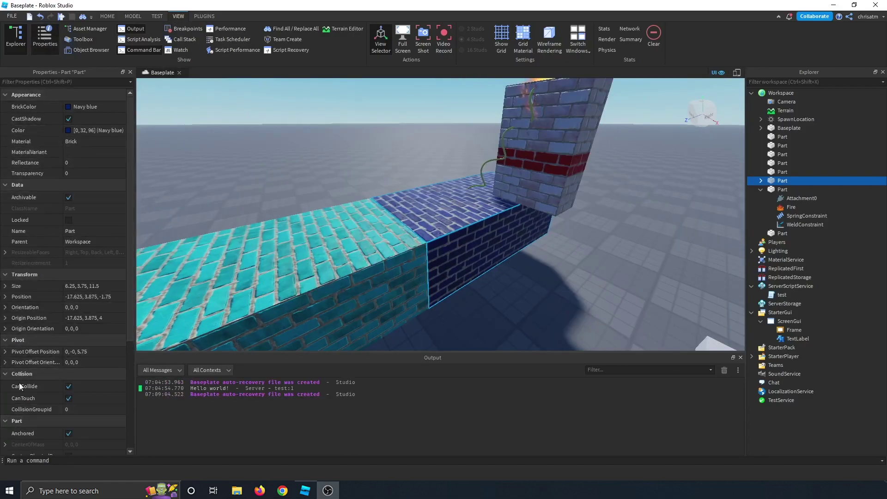
- Select the pillar's grey part directly above the red band to view its properties
{"action": "left_click", "coordinate": [627, 138]}
{"action": "left_click", "coordinate": [584, 141]}
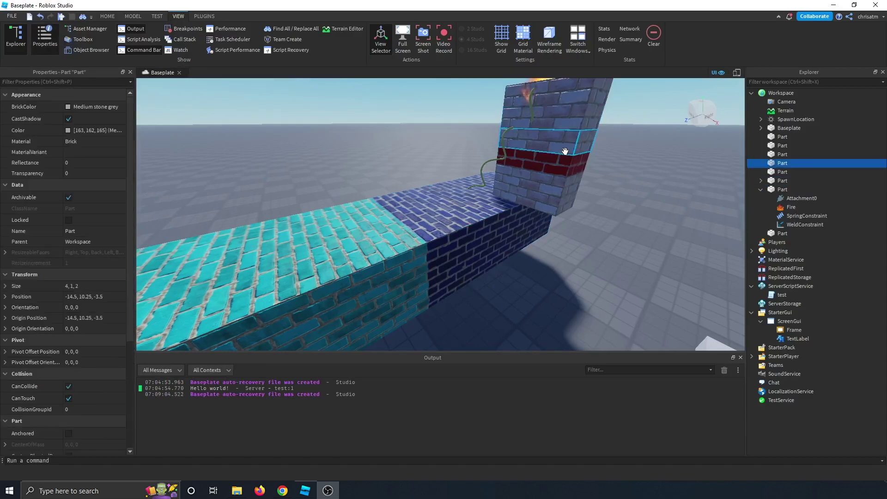
- Open and close the Toolbox, and try the Asset Manager display
{"action": "left_click", "coordinate": [83, 39]}
{"action": "left_click", "coordinate": [84, 40]}
{"action": "left_click", "coordinate": [84, 40]}
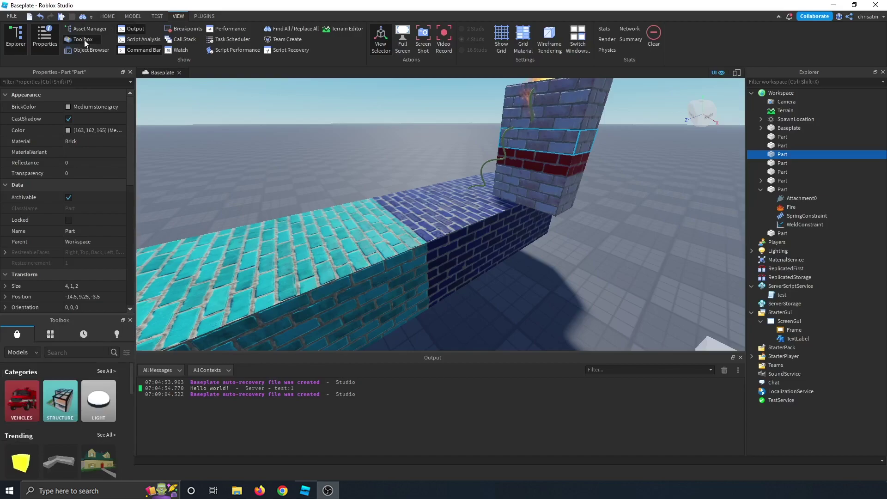
{"action": "left_click", "coordinate": [84, 40]}
{"action": "left_click", "coordinate": [90, 29]}
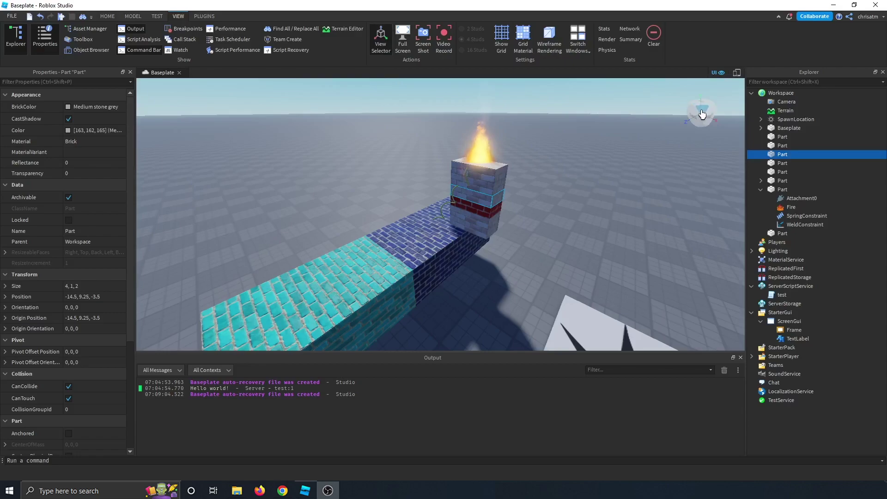
- Orbit the scene around the blocks and pillar with the View Selector cube
{"action": "right_click_drag", "start_coordinate": [682, 152], "coordinate": [683, 154]}
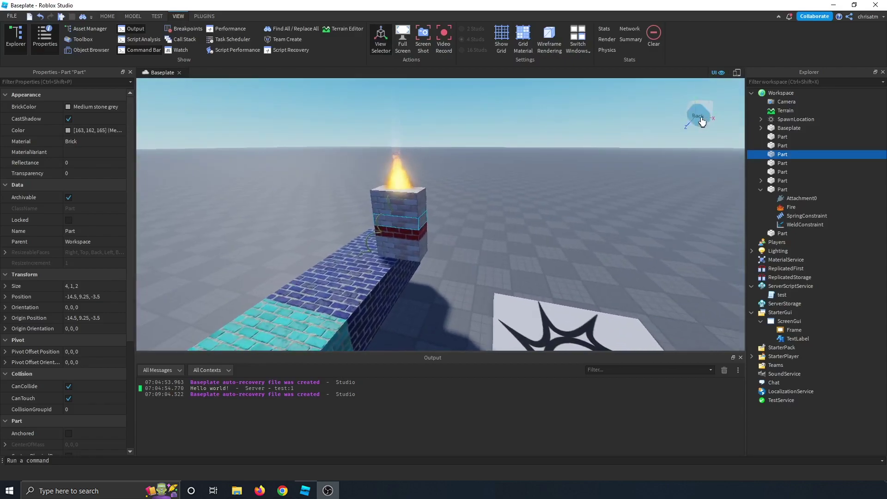
{"action": "left_click_drag", "start_coordinate": [701, 119], "coordinate": [649, 143]}
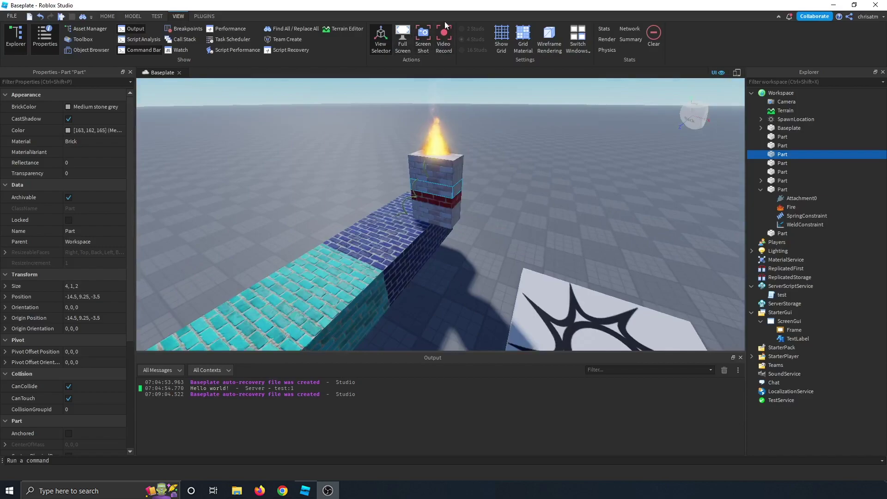
{"action": "scroll", "coordinate": [606, 178], "scroll_direction": "down", "scroll_amount": 3}
{"action": "right_click_drag", "start_coordinate": [606, 178], "coordinate": [560, 194]}
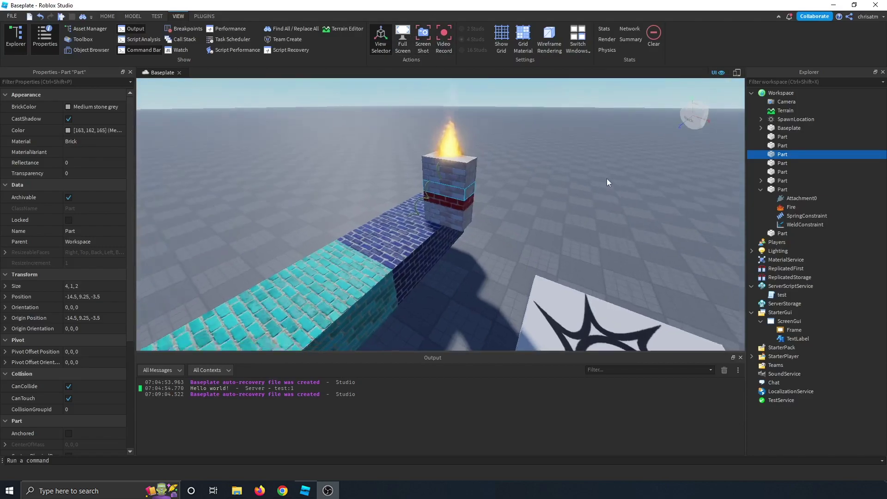
- Try the viewport grid with grid material and a spacing of 2 studs, and turn both displays off
{"action": "left_click", "coordinate": [507, 46]}
{"action": "left_click", "coordinate": [525, 40]}
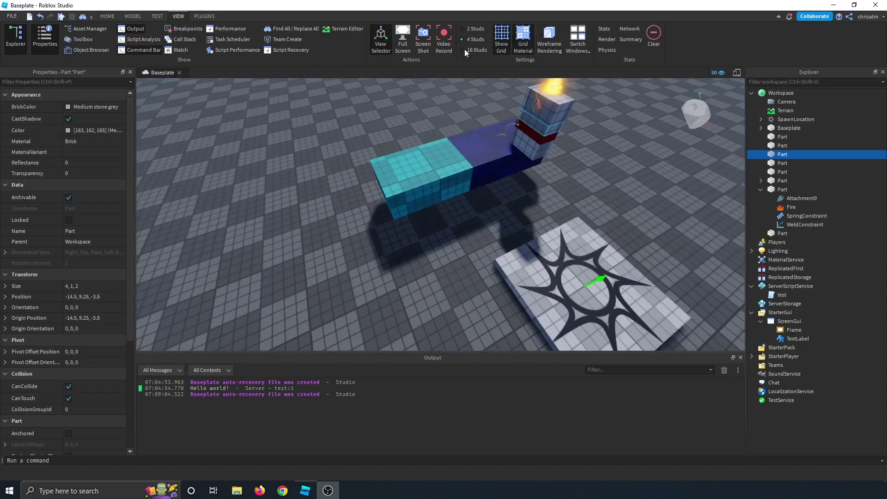
{"action": "left_click", "coordinate": [463, 28]}
{"action": "left_click", "coordinate": [506, 41]}
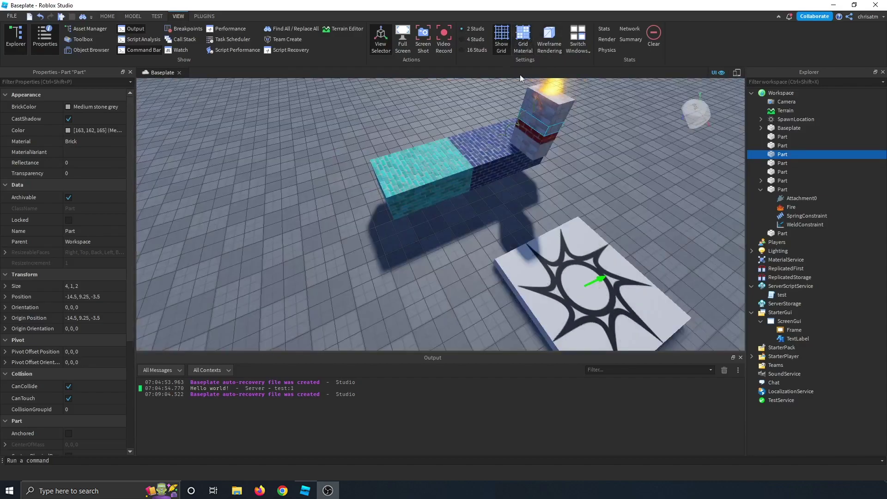
{"action": "scroll", "coordinate": [566, 182], "scroll_direction": "up", "scroll_amount": 3}
{"action": "right_click_drag", "start_coordinate": [591, 138], "coordinate": [593, 130]}
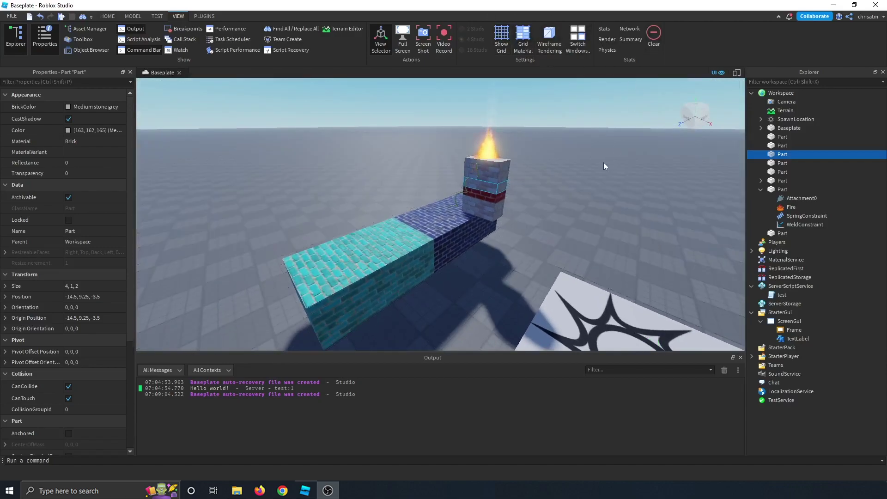
- Try wireframe rendering on the scene, and show and hide the Summary stats overlay
{"action": "left_click", "coordinate": [549, 37]}
{"action": "right_click_drag", "start_coordinate": [588, 148], "coordinate": [590, 152]}
{"action": "key", "text": "w"}
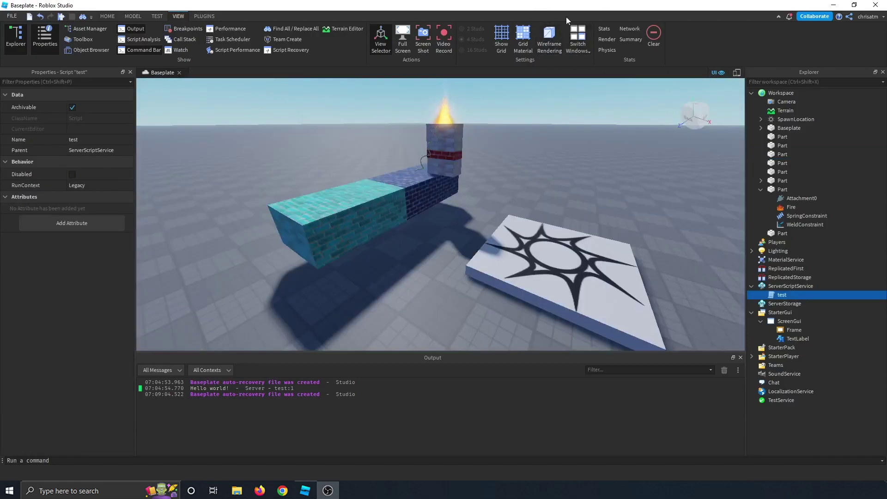
{"action": "left_click", "coordinate": [631, 39]}
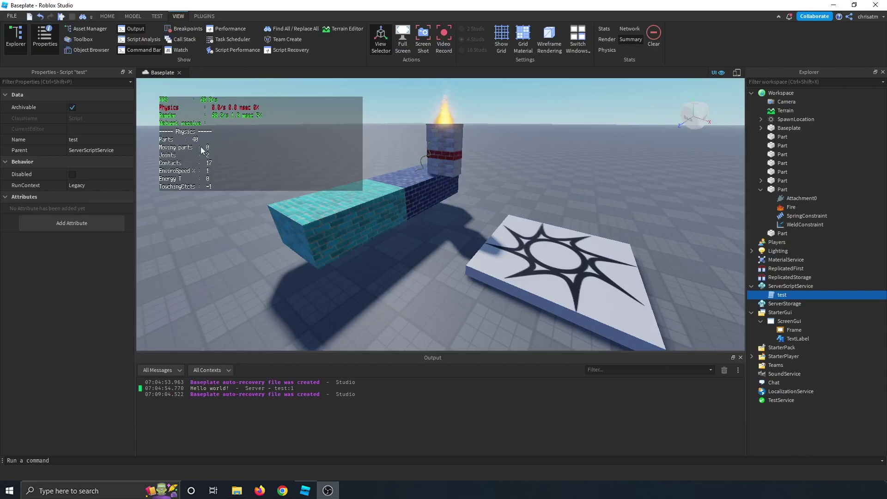
{"action": "left_click", "coordinate": [631, 40]}
- Display the installed plugin tools to review what they offer
{"action": "scroll", "coordinate": [508, 128], "scroll_direction": "down", "scroll_amount": 2}
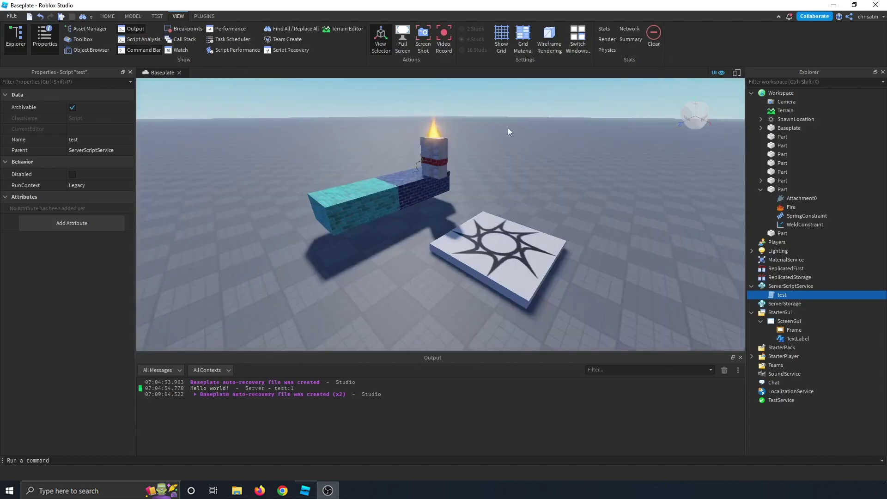
{"action": "left_click", "coordinate": [210, 16]}
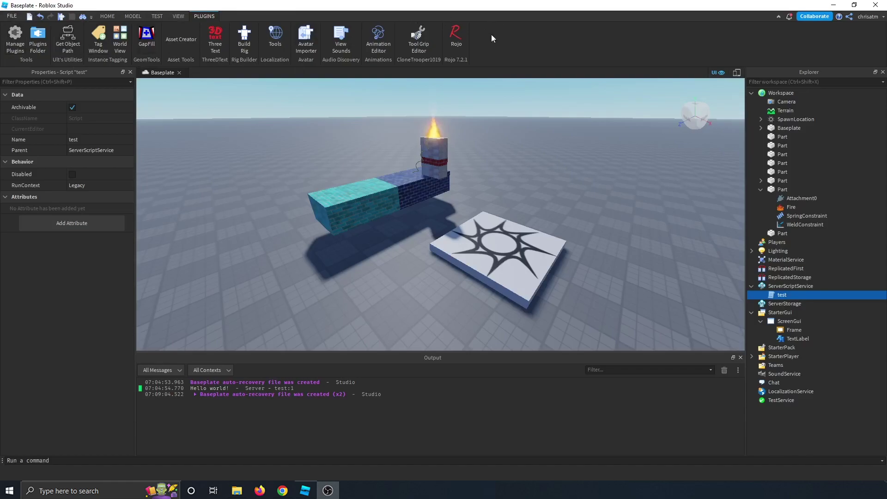
{"action": "scroll", "coordinate": [420, 29], "scroll_direction": "up", "scroll_amount": 4}
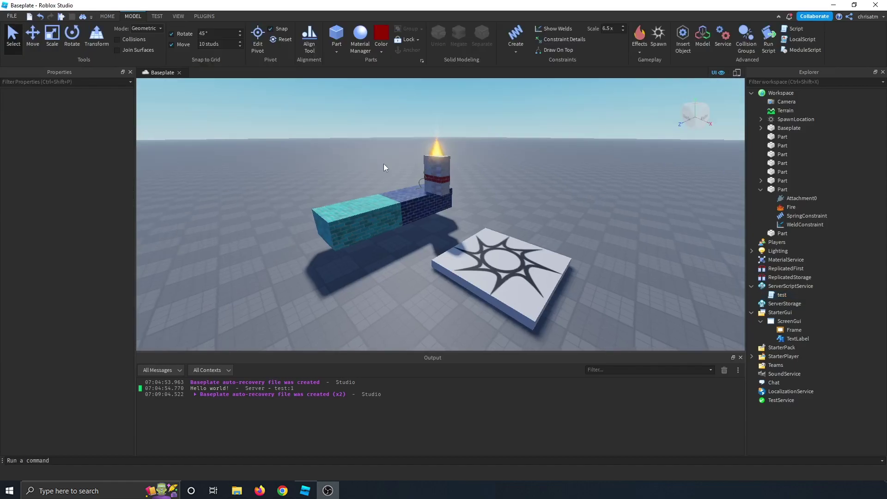
- Select the ScreenGui under StarterGui and toggle its Enabled property
{"action": "right_click_drag", "start_coordinate": [509, 184], "coordinate": [536, 207]}
{"action": "left_click", "coordinate": [789, 322]}
{"action": "left_click", "coordinate": [73, 172]}
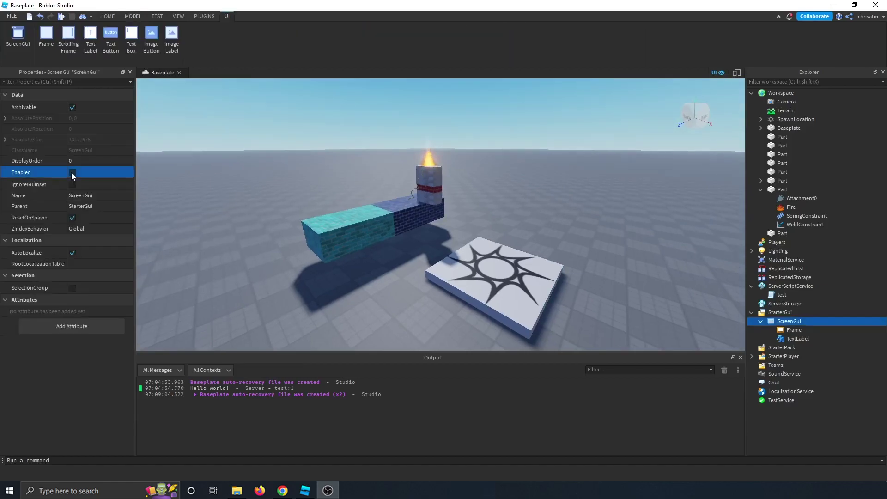